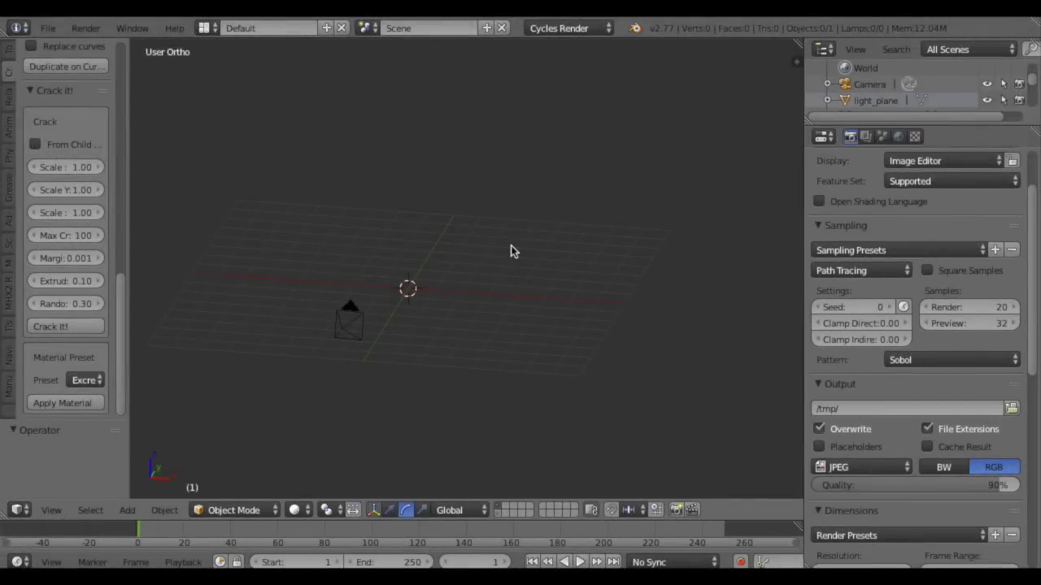
Add an ico sphere at the origin and stretch it along Z by about 5.7 times, plus about 1.2 times more
{"action": "key", "text": "shift+a"}
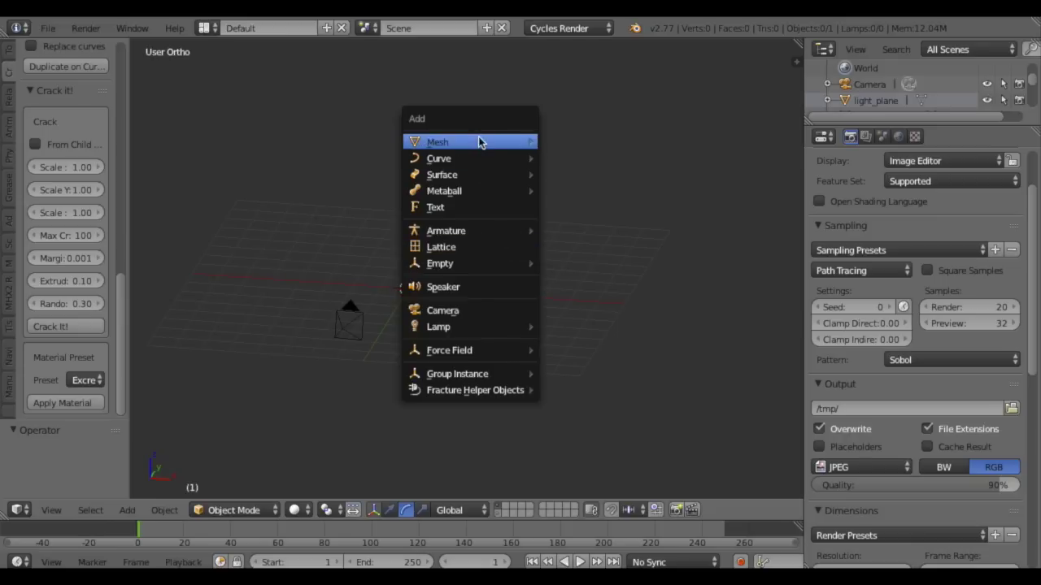
{"action": "mouse_move", "coordinate": [483, 144]}
{"action": "left_click", "coordinate": [579, 208]}
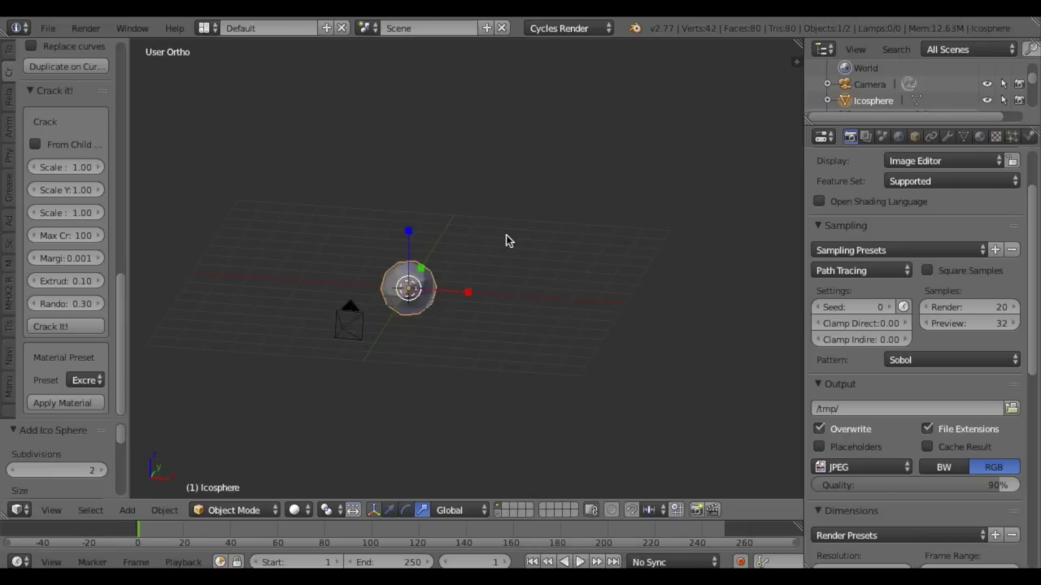
{"action": "left_click_drag", "start_coordinate": [411, 235], "coordinate": [401, 118]}
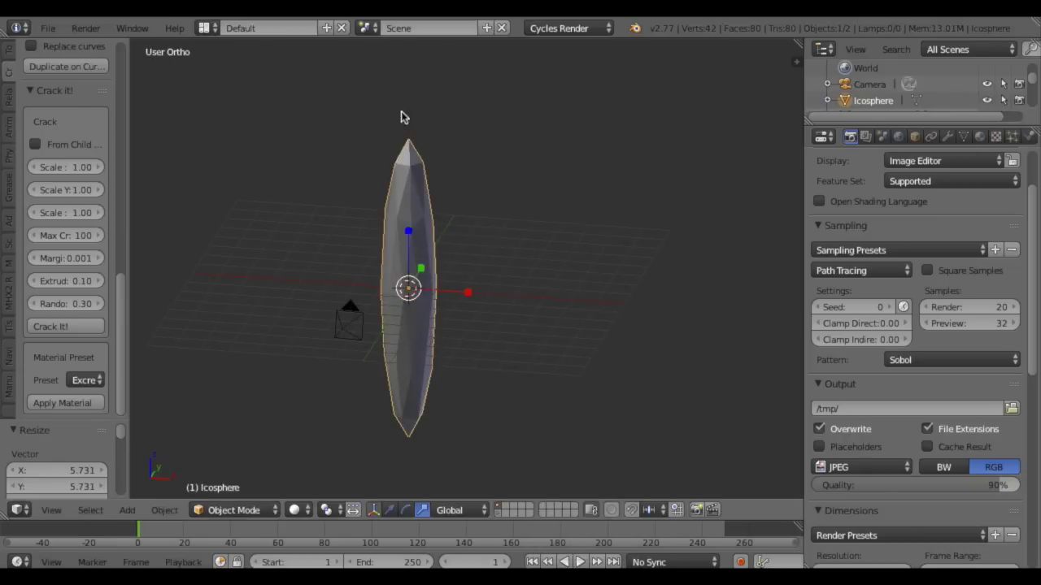
{"action": "left_click_drag", "start_coordinate": [411, 236], "coordinate": [410, 230]}
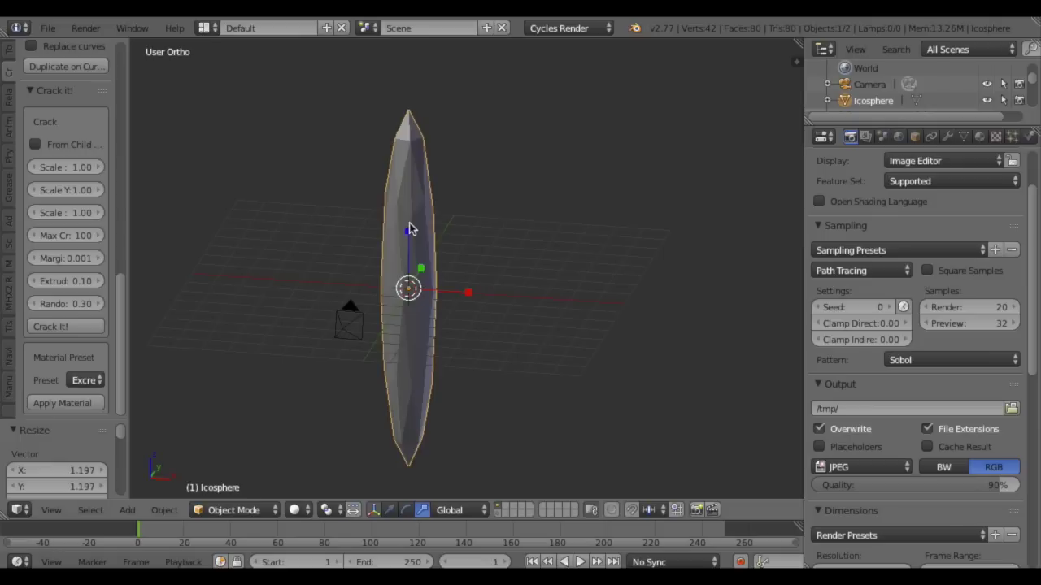
Subdivide the stretched ico sphere's whole mesh twice in Edit Mode and return to Object Mode
{"action": "key", "text": "Tab"}
{"action": "key", "text": "w"}
{"action": "left_click", "coordinate": [411, 260]}
{"action": "key", "text": "shift+r"}
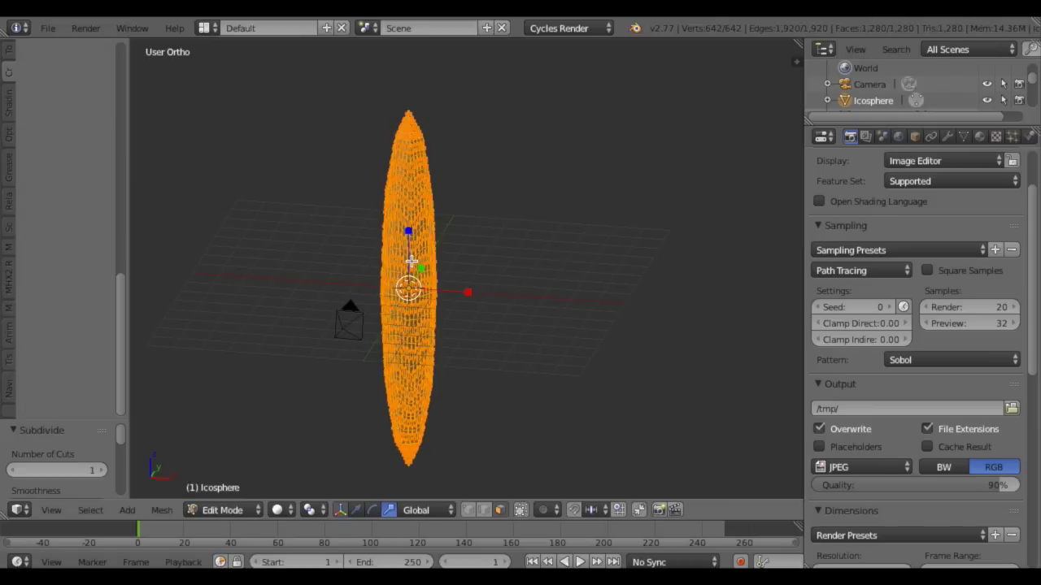
{"action": "key", "text": "Tab"}
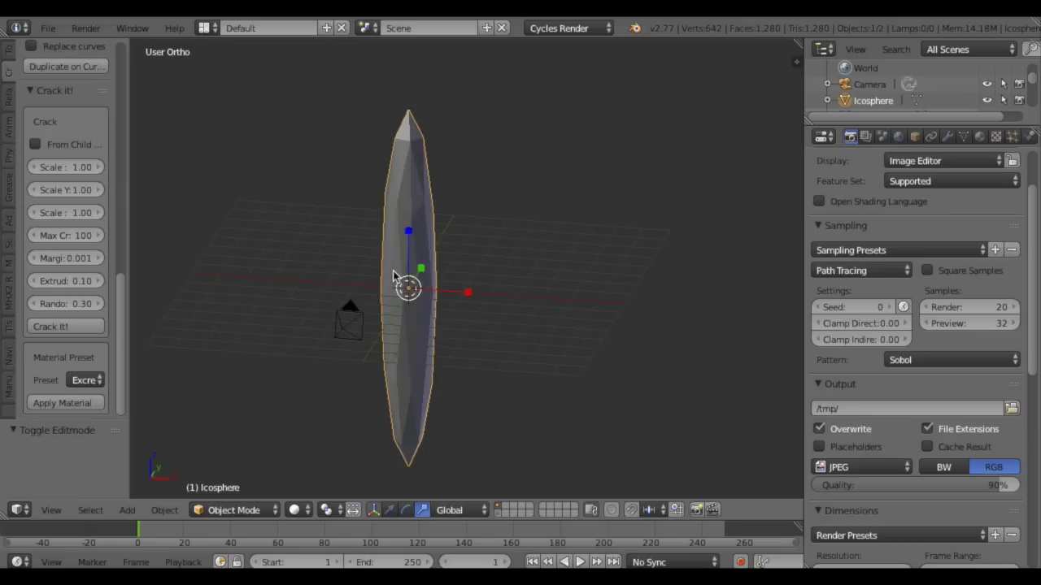
Add a lattice at the origin and scale it up uniformly by about 2.5 so it is wider than the icosphere
{"action": "key", "text": "shift+a"}
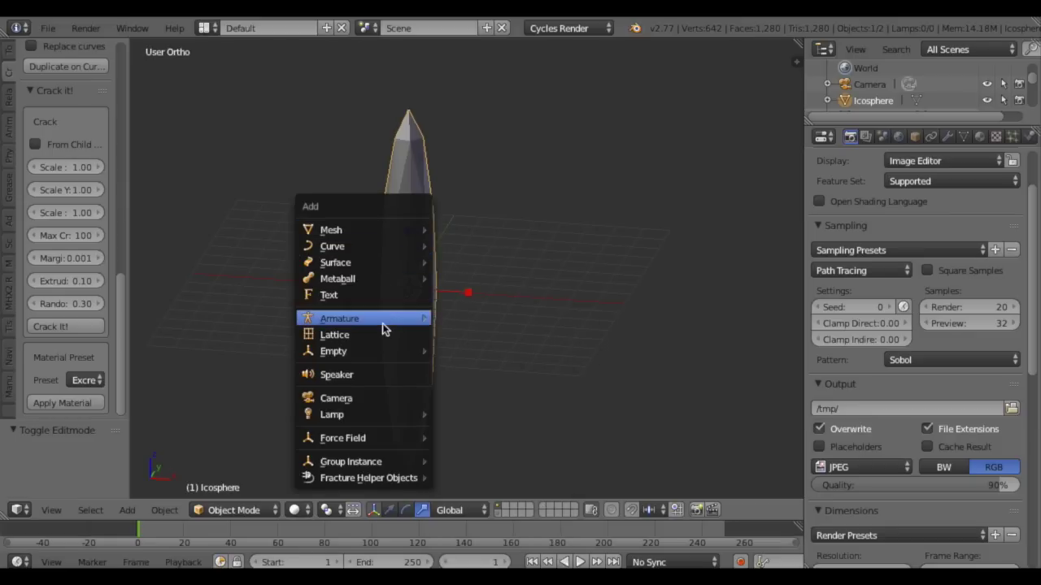
{"action": "left_click", "coordinate": [385, 334]}
{"action": "key", "text": "s"}
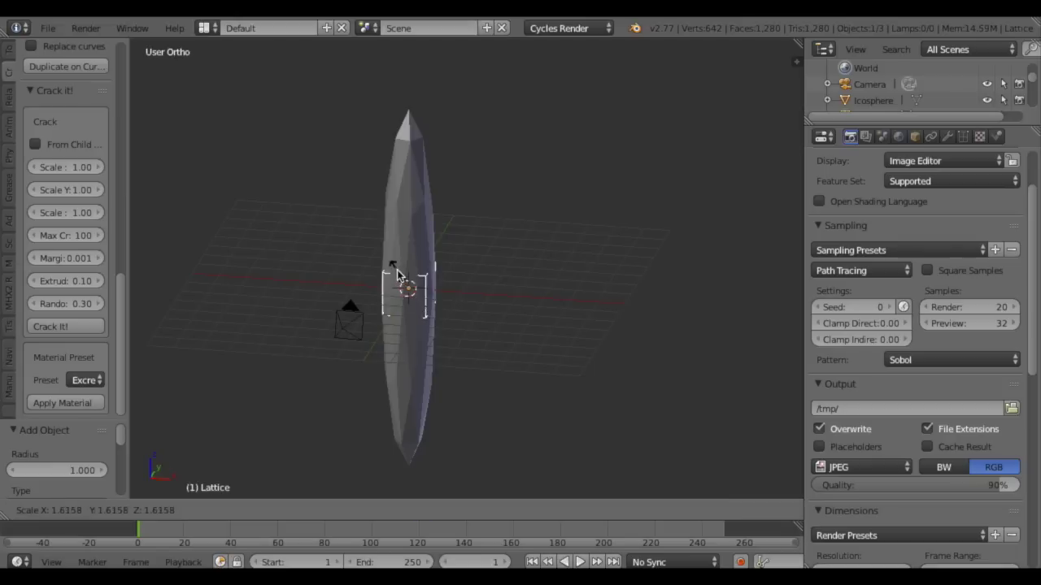
{"action": "left_click", "coordinate": [389, 268]}
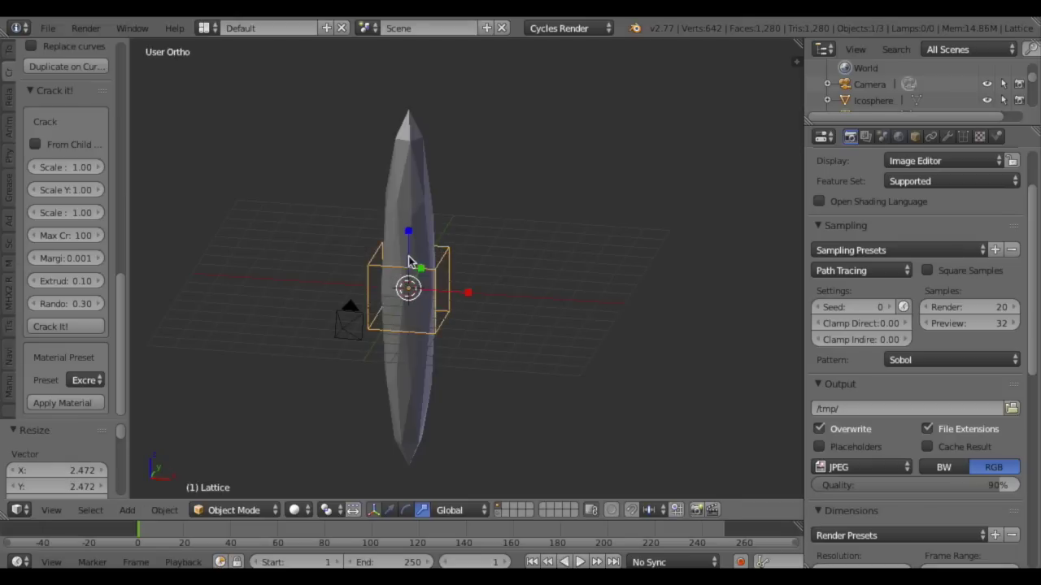
Stretch the lattice along Z by about 5.5 times, plus a slight 1.01 adjustment, so it encloses the whole icosphere
{"action": "key", "text": "s"}
{"action": "key", "text": "z"}
{"action": "left_click", "coordinate": [439, 208]}
{"action": "middle_click_drag", "start_coordinate": [439, 208], "coordinate": [472, 164]}
{"action": "key", "text": "s"}
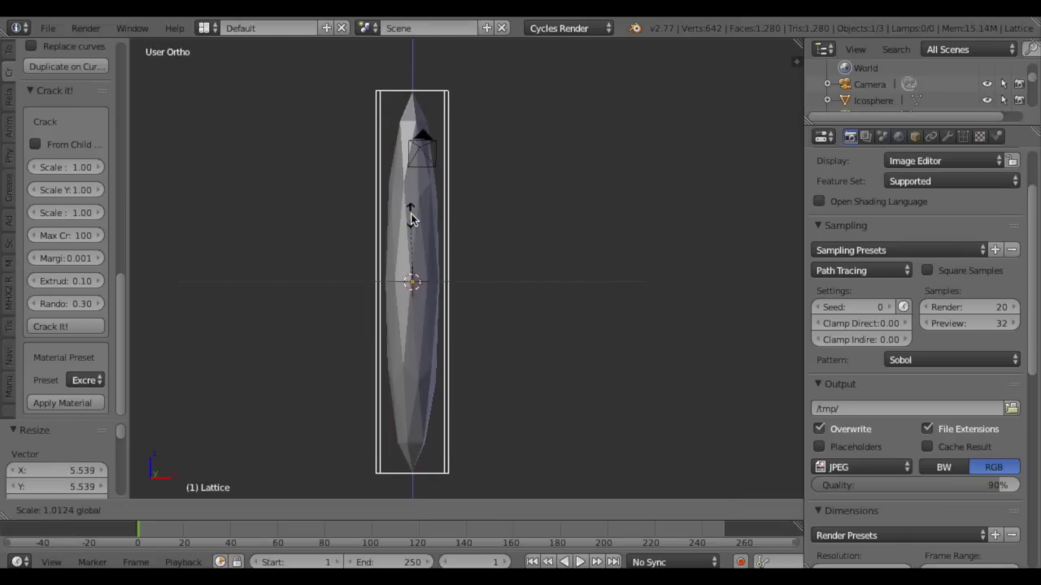
{"action": "left_click", "coordinate": [411, 218]}
{"action": "middle_click_drag", "start_coordinate": [532, 219], "coordinate": [507, 240]}
Set the lattice's U resolution to 8
{"action": "left_click", "coordinate": [964, 136]}
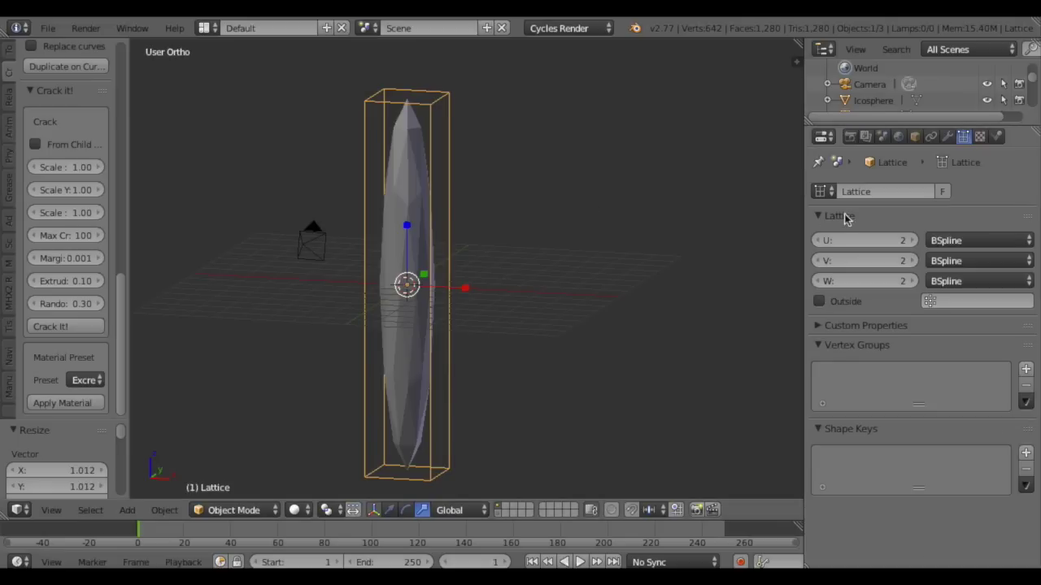
{"action": "left_click", "coordinate": [912, 241]}
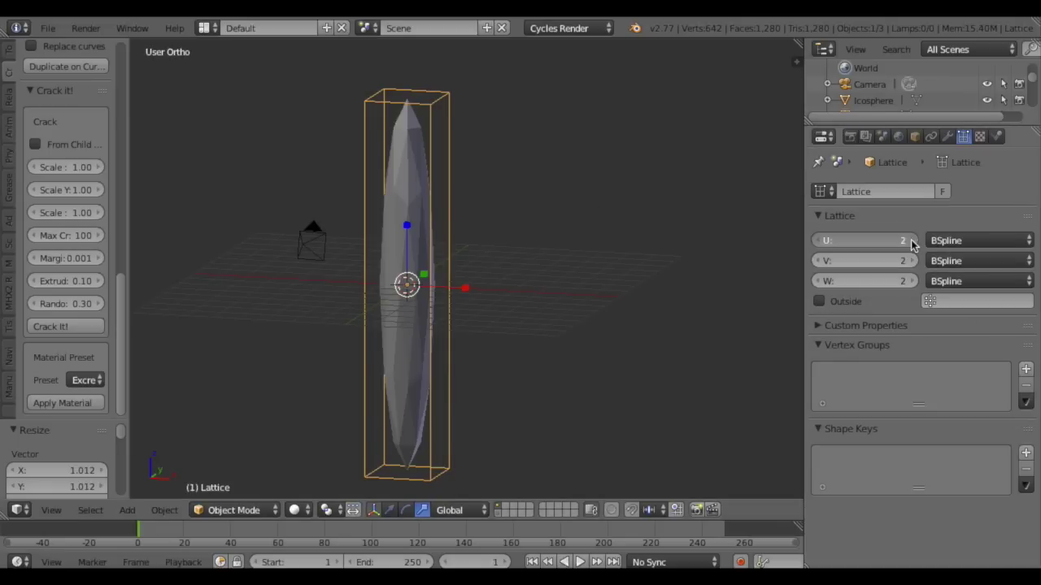
{"action": "left_click", "coordinate": [912, 241]}
{"action": "left_click", "coordinate": [911, 241]}
{"action": "left_click", "coordinate": [911, 242]}
{"action": "left_click", "coordinate": [912, 241]}
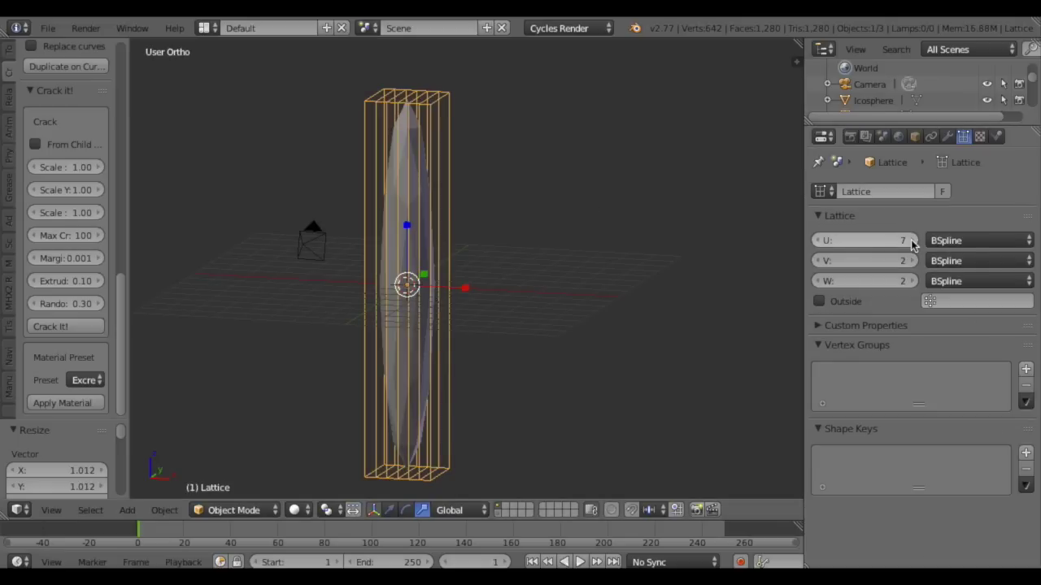
{"action": "middle_click_drag", "start_coordinate": [734, 266], "coordinate": [854, 256]}
{"action": "left_click", "coordinate": [911, 241]}
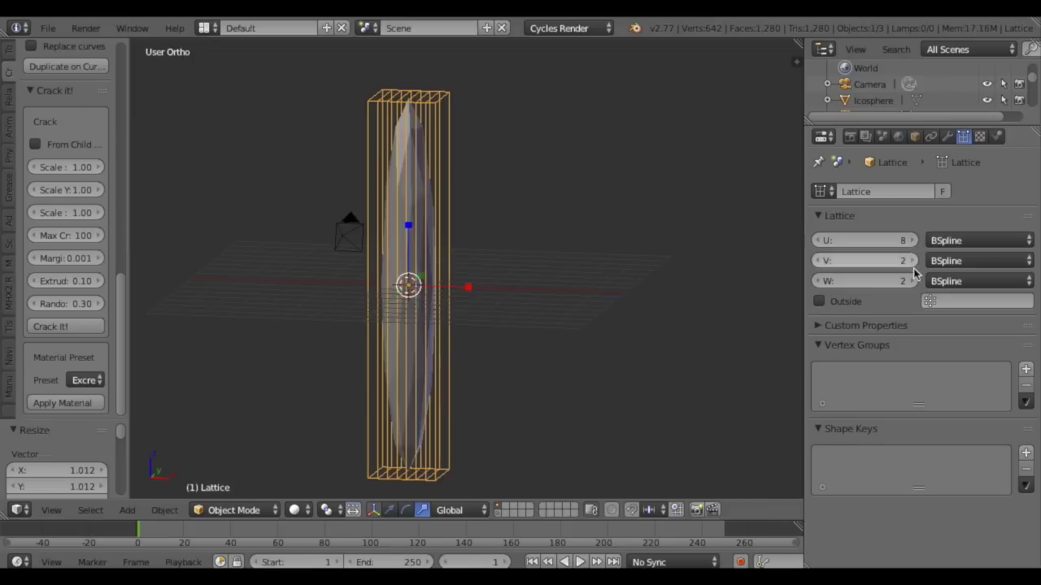
Set the lattice's W resolution to 17
{"action": "left_click", "coordinate": [912, 281]}
{"action": "left_click", "coordinate": [911, 280]}
{"action": "left_click", "coordinate": [911, 281]}
{"action": "left_click", "coordinate": [911, 280]}
{"action": "left_click", "coordinate": [913, 281]}
{"action": "left_click", "coordinate": [912, 281]}
{"action": "left_click", "coordinate": [912, 281]}
{"action": "left_click", "coordinate": [912, 281]}
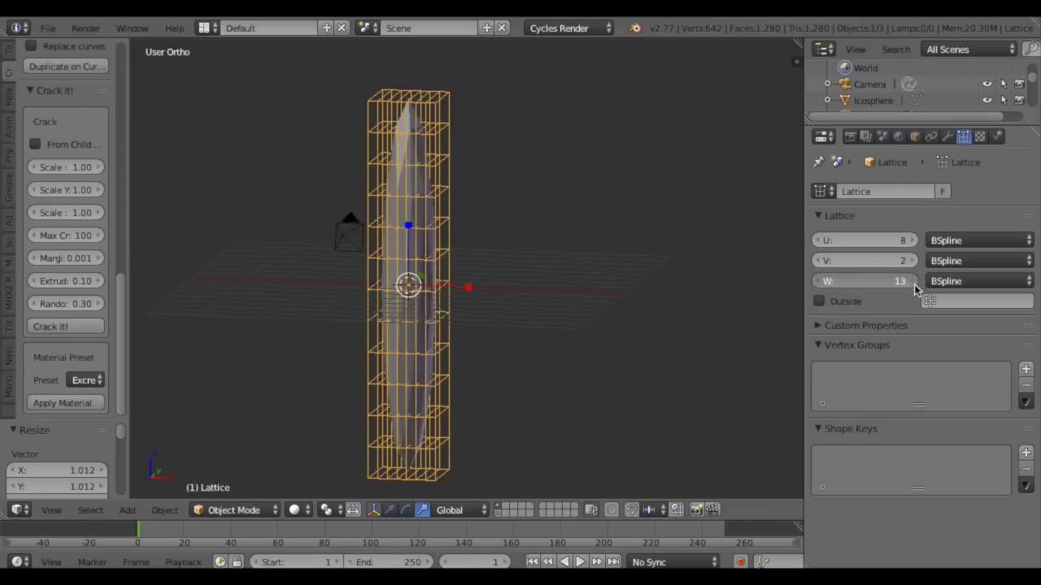
{"action": "left_click", "coordinate": [912, 281]}
{"action": "left_click", "coordinate": [912, 281]}
{"action": "left_click", "coordinate": [913, 281]}
{"action": "left_click", "coordinate": [913, 281]}
{"action": "left_click", "coordinate": [913, 284]}
{"action": "middle_click_drag", "start_coordinate": [715, 275], "coordinate": [630, 265]}
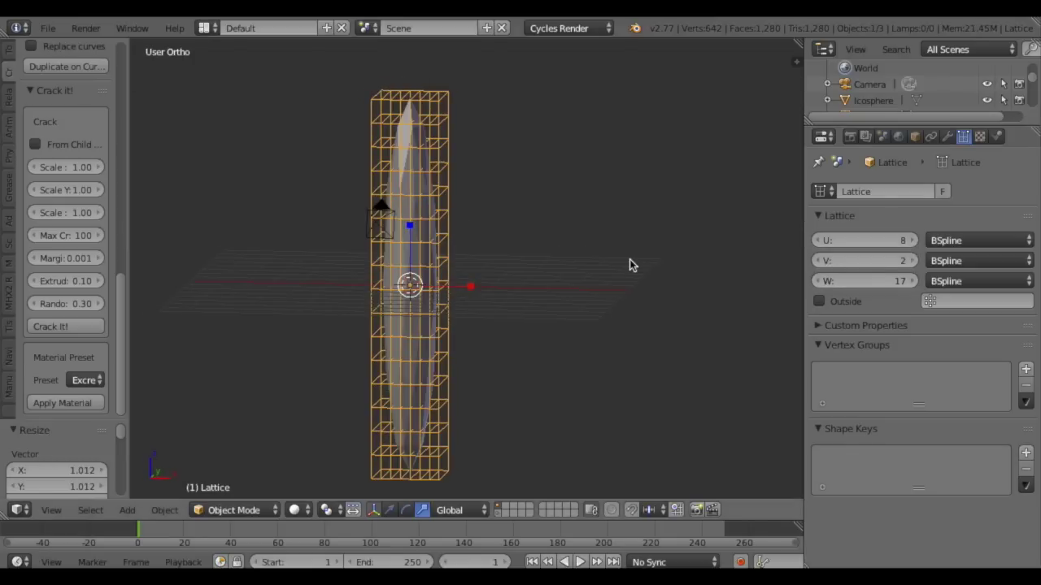
Add a Lattice modifier to the icosphere with the Lattice object as its deforming object
{"action": "right_click", "coordinate": [401, 166]}
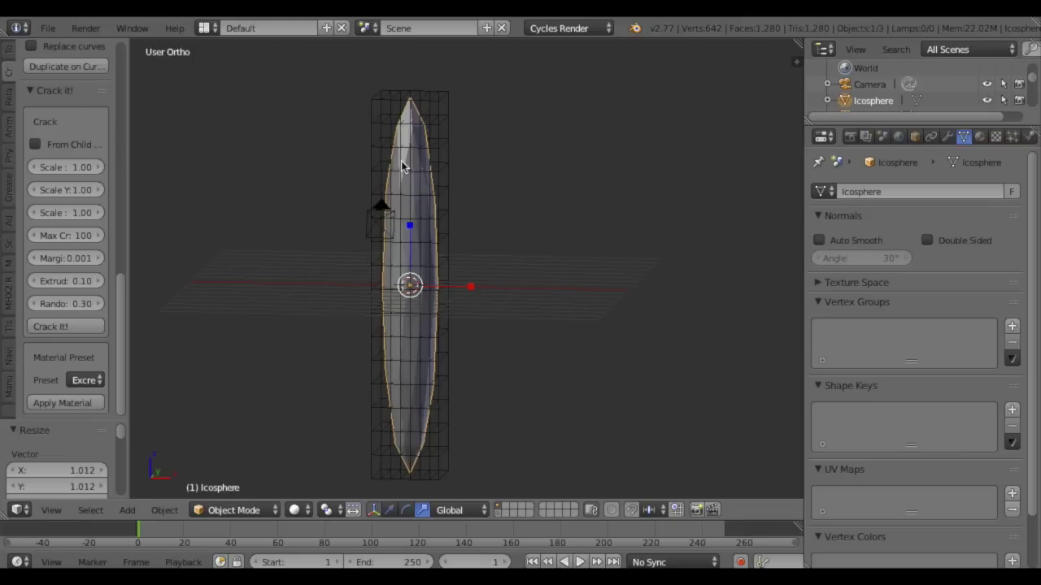
{"action": "left_click", "coordinate": [949, 136]}
{"action": "left_click", "coordinate": [930, 193]}
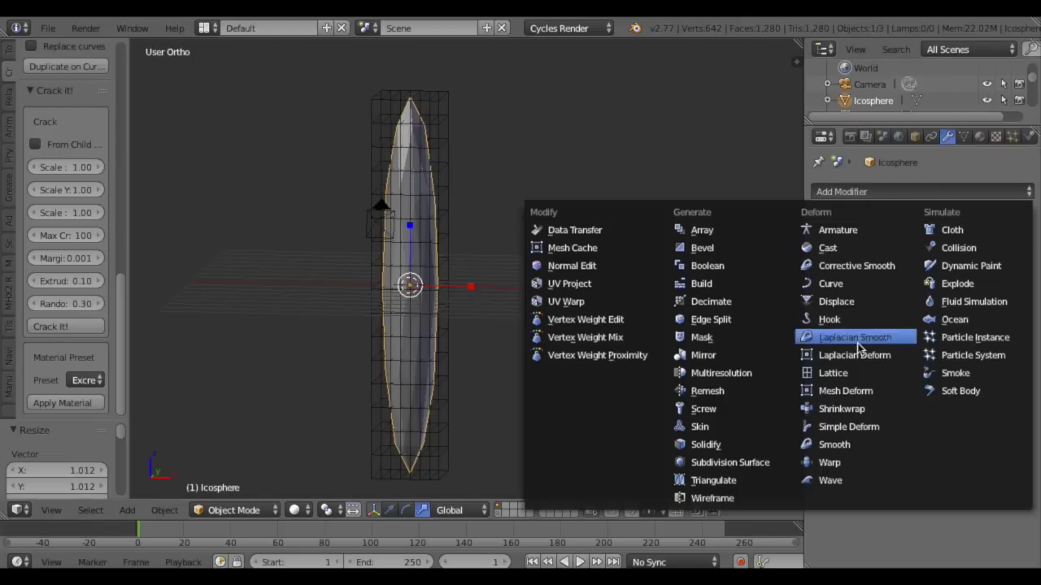
{"action": "left_click", "coordinate": [849, 371]}
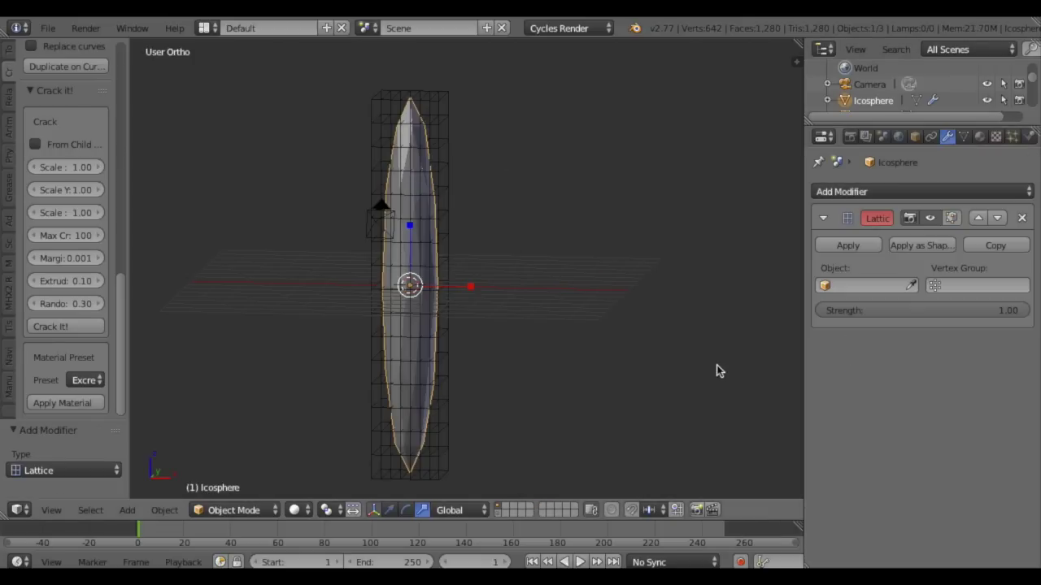
{"action": "left_click", "coordinate": [895, 286]}
{"action": "left_click", "coordinate": [861, 305]}
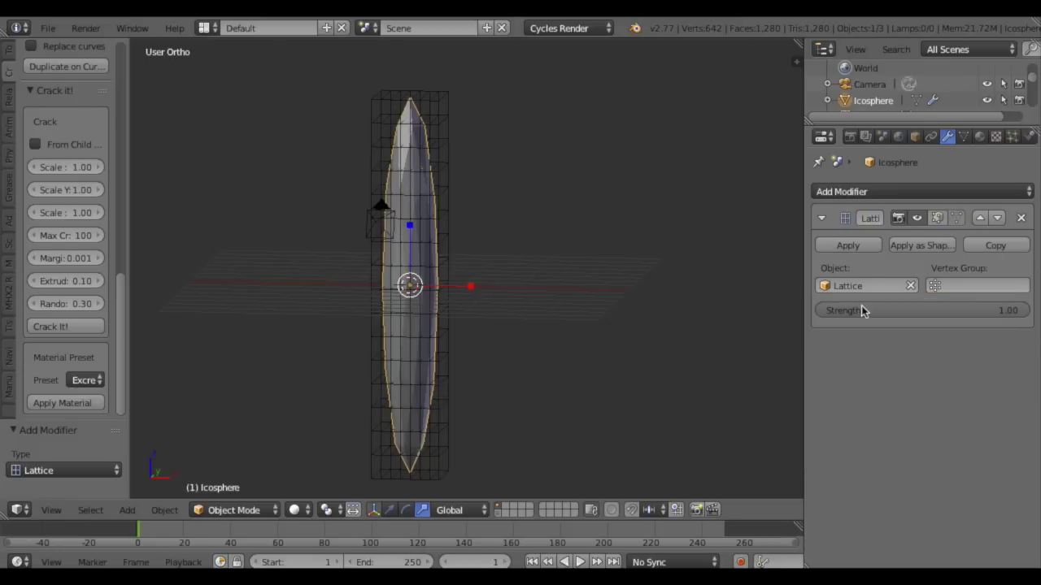
Put the lattice into Edit Mode and enable proportional editing
{"action": "right_click", "coordinate": [441, 139]}
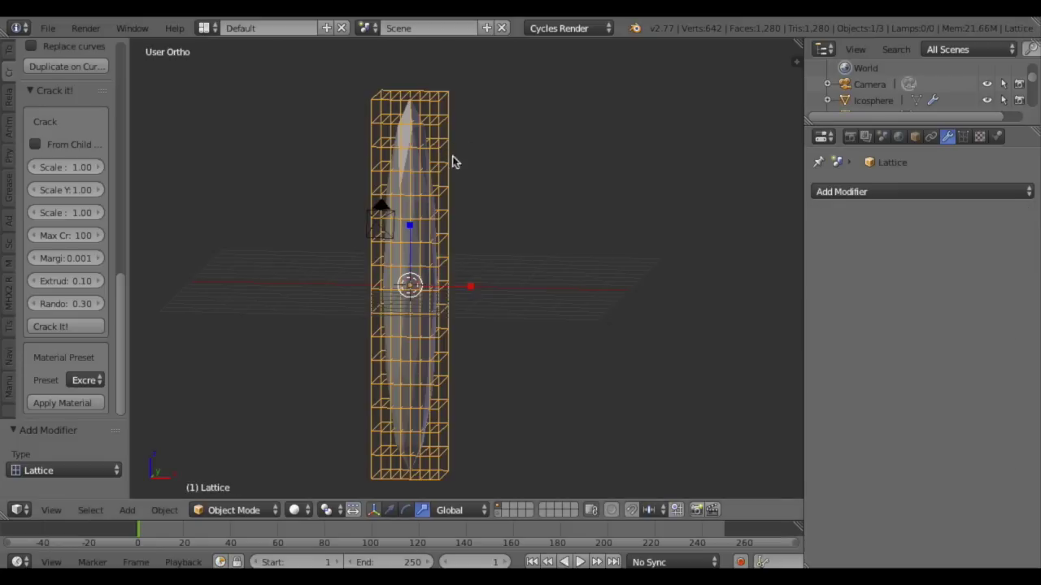
{"action": "middle_click_drag", "start_coordinate": [516, 322], "coordinate": [497, 354], "text": "ctrl"}
{"action": "scroll", "coordinate": [516, 355], "scroll_direction": "up", "scroll_amount": 2}
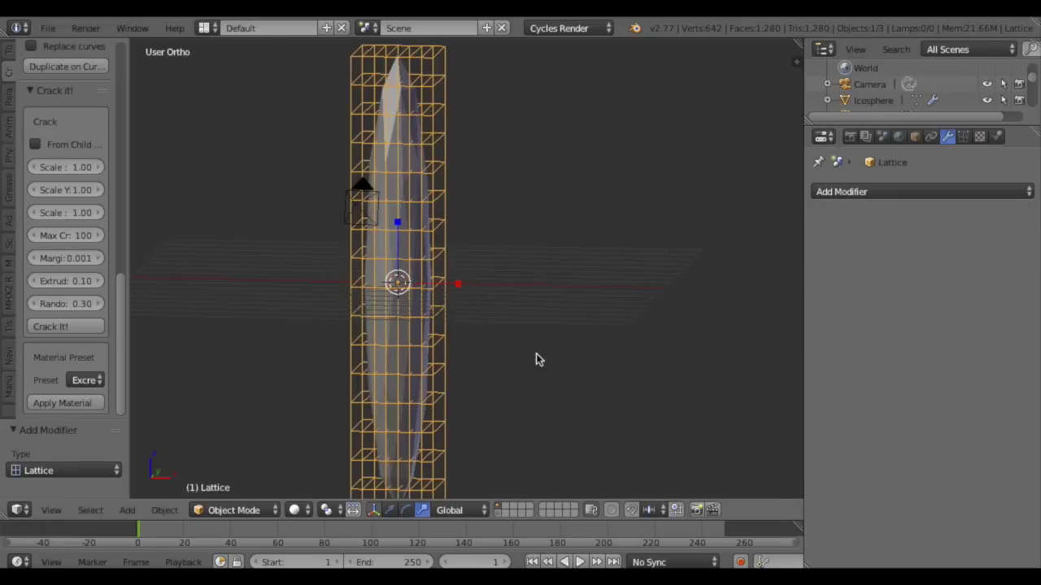
{"action": "left_click", "coordinate": [240, 510]}
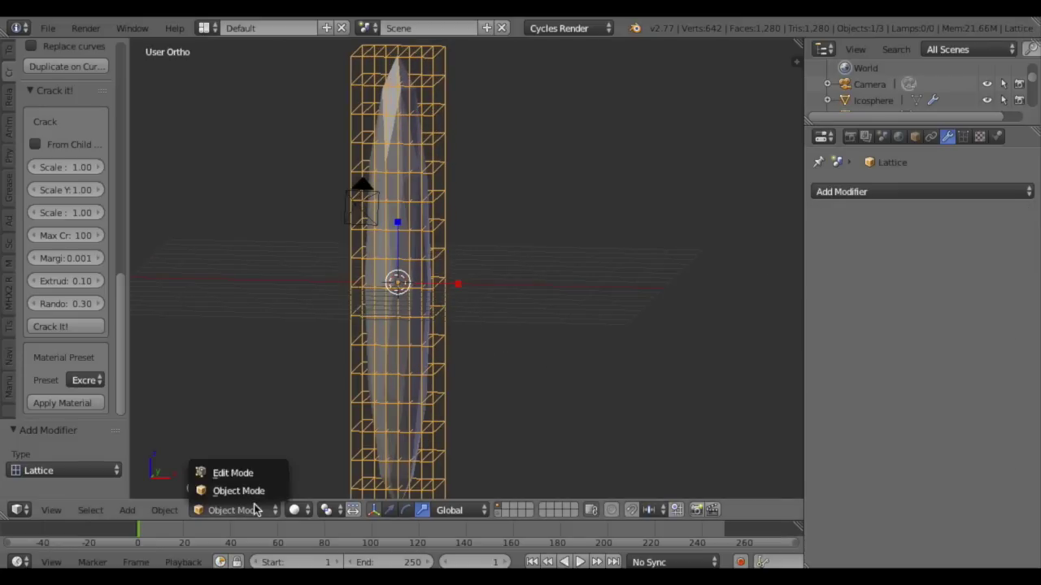
{"action": "left_click", "coordinate": [242, 471]}
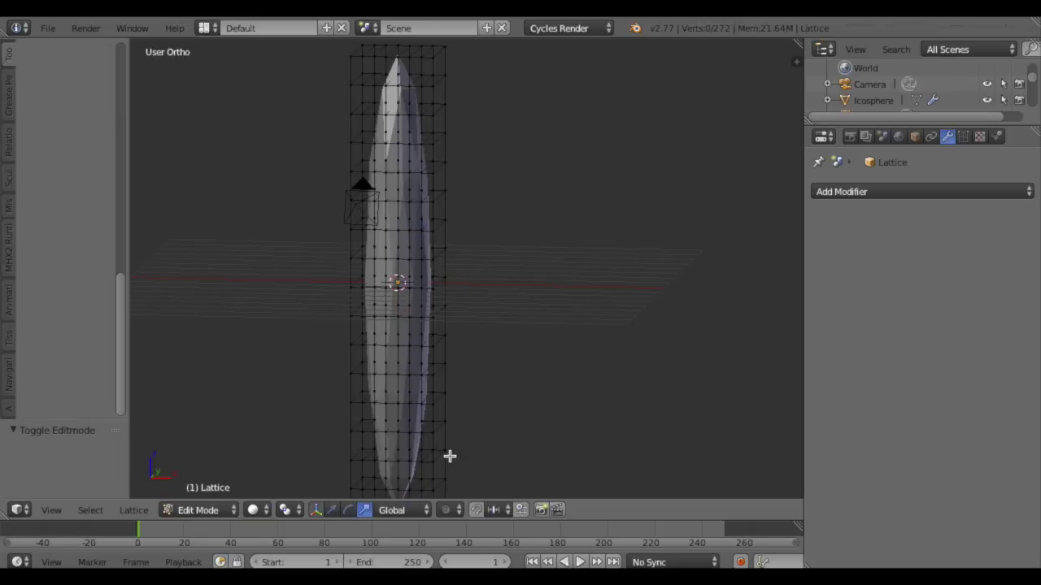
{"action": "left_click", "coordinate": [452, 510]}
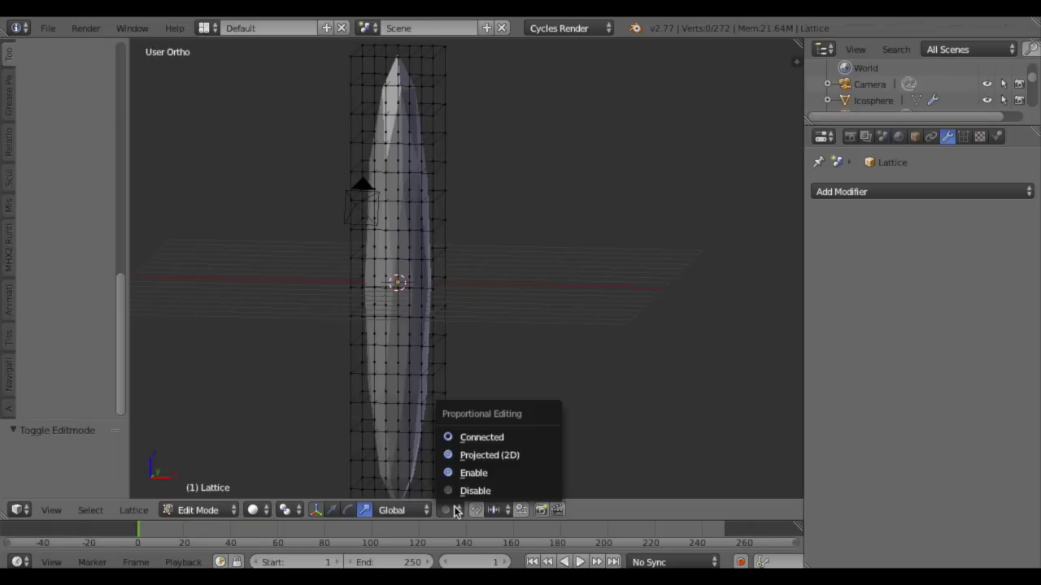
{"action": "left_click", "coordinate": [483, 474]}
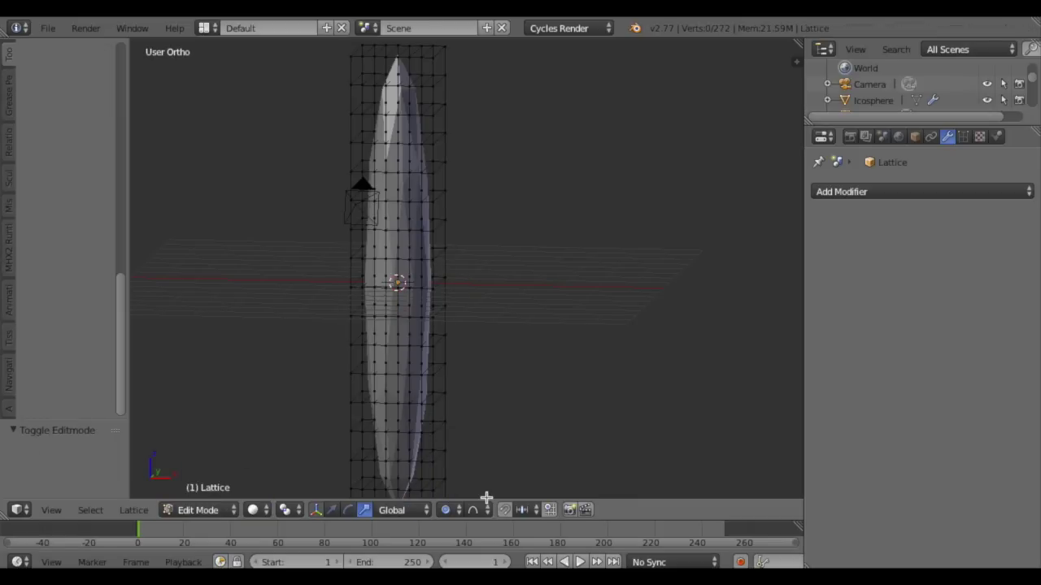
Select the lattice points around mid-height and move them about 0.93 along X and about 0.59 along Y
{"action": "key", "text": "b"}
{"action": "left_click_drag", "start_coordinate": [487, 303], "coordinate": [273, 268]}
{"action": "scroll", "coordinate": [276, 269], "scroll_direction": "down", "scroll_amount": 3}
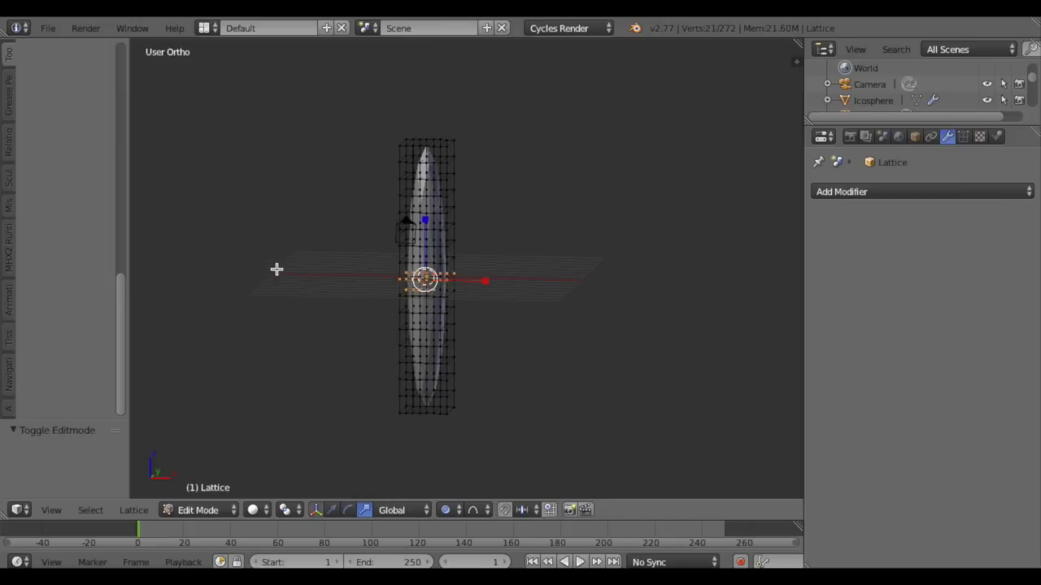
{"action": "left_click_drag", "start_coordinate": [467, 279], "coordinate": [485, 280]}
{"action": "left_click", "coordinate": [485, 280]}
{"action": "middle_click_drag", "start_coordinate": [484, 280], "coordinate": [461, 290]}
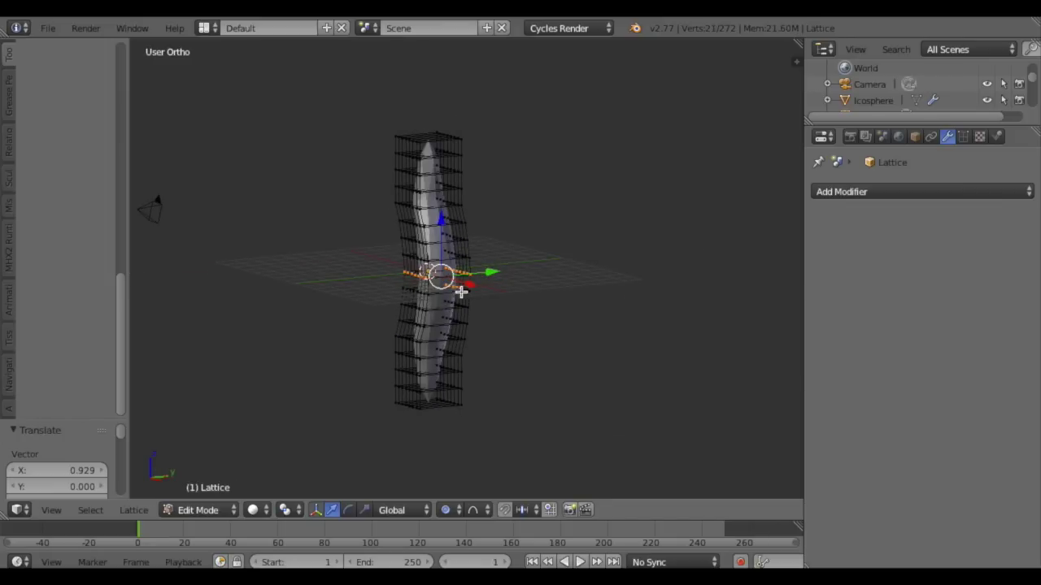
{"action": "key", "text": "g"}
{"action": "key", "text": "y"}
{"action": "left_click", "coordinate": [486, 271]}
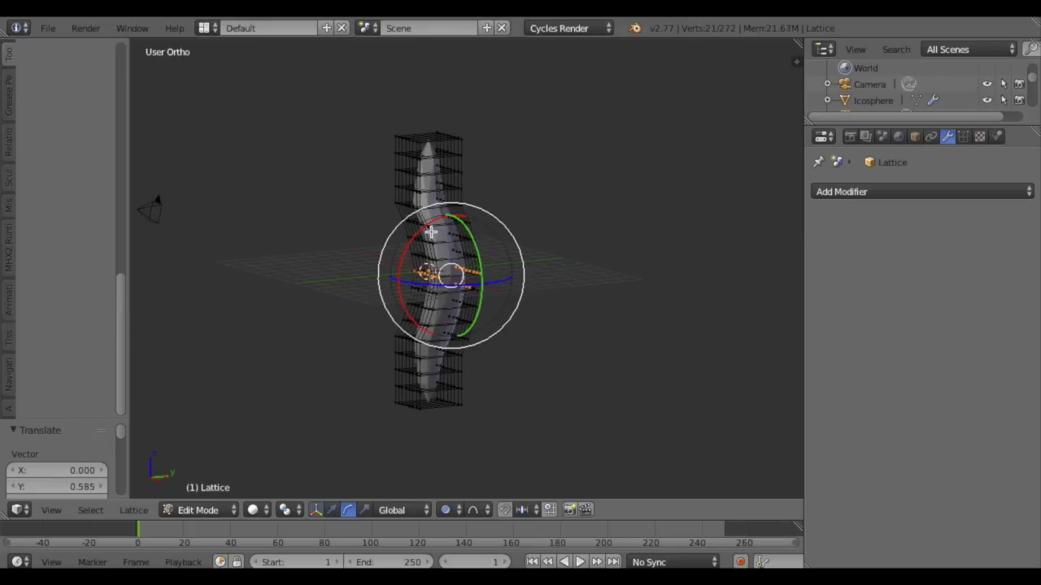
Rotate the middle lattice points about -10.6° around X, and the lower rows of points about 4.4°
{"action": "left_click_drag", "start_coordinate": [430, 233], "coordinate": [431, 268]}
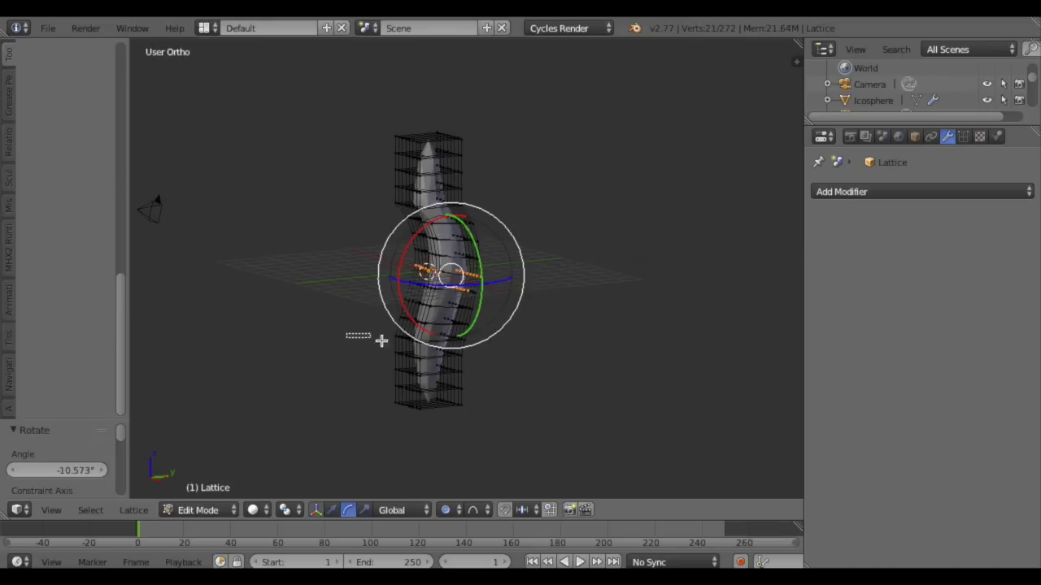
{"action": "left_click_drag", "start_coordinate": [381, 341], "coordinate": [471, 344]}
{"action": "left_click_drag", "start_coordinate": [389, 309], "coordinate": [387, 311]}
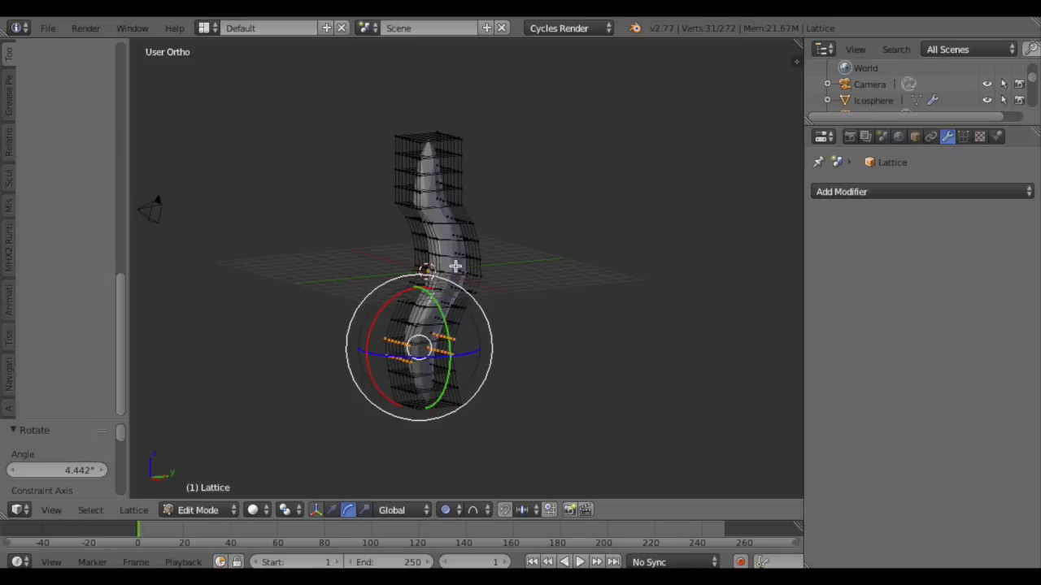
Select the upper lattice rows, move them about 0.9 along X and rotate them about 13° around Y
{"action": "left_click_drag", "start_coordinate": [387, 187], "coordinate": [518, 212]}
{"action": "middle_click_drag", "start_coordinate": [517, 211], "coordinate": [470, 196]}
{"action": "key", "text": "ctrl+space"}
{"action": "mouse_move", "coordinate": [483, 201]}
{"action": "left_mouse_down"}
{"action": "mouse_move", "coordinate": [523, 214]}
{"action": "mouse_move", "coordinate": [496, 210]}
{"action": "left_mouse_up"}
{"action": "key", "text": "ctrl+space"}
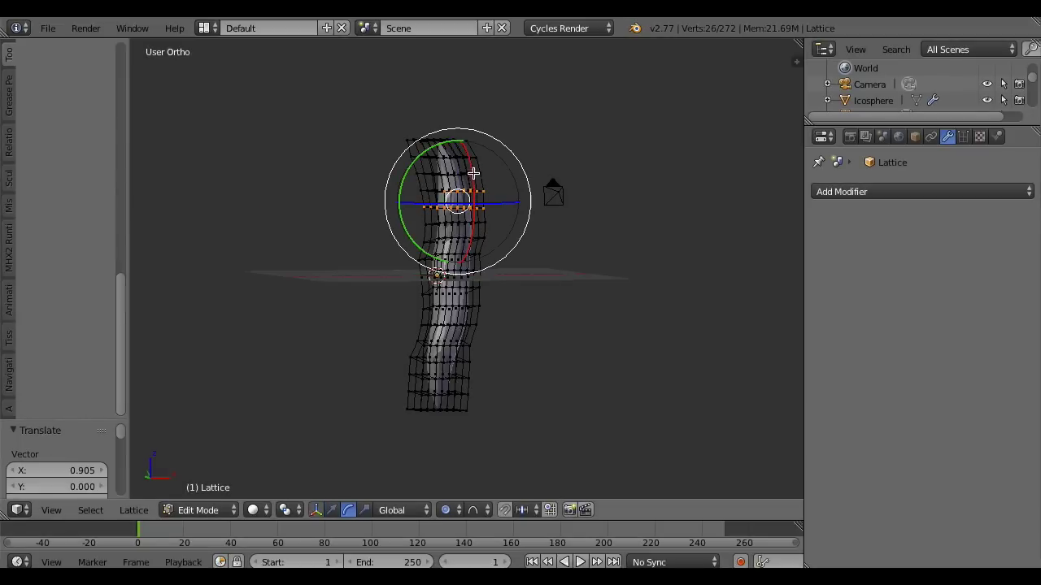
{"action": "left_click_drag", "start_coordinate": [446, 144], "coordinate": [458, 139]}
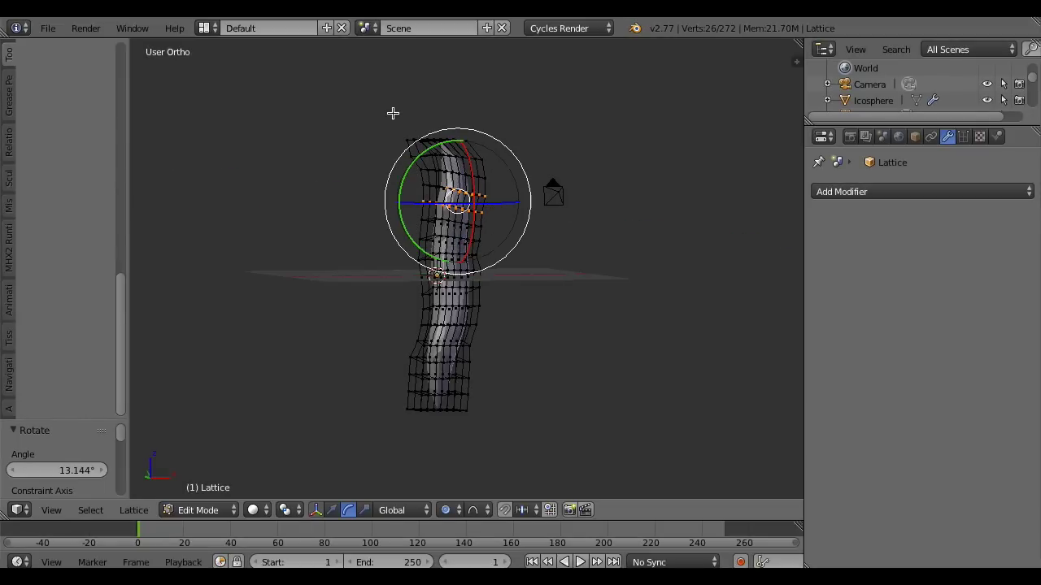
Select the lattice points at the very top, tilt them around Y and shift them slightly to continue the bend
{"action": "left_click_drag", "start_coordinate": [391, 110], "coordinate": [502, 171]}
{"action": "key", "text": "w"}
{"action": "key", "text": "e"}
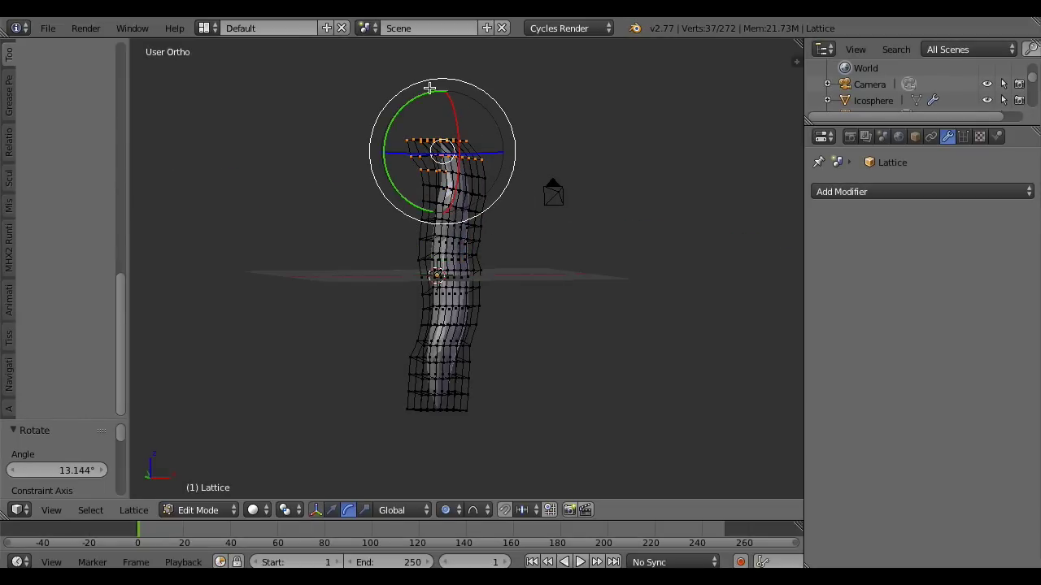
{"action": "left_click_drag", "start_coordinate": [426, 98], "coordinate": [508, 151]}
{"action": "key", "text": "a"}
{"action": "left_click_drag", "start_coordinate": [424, 87], "coordinate": [450, 93]}
{"action": "key", "text": "w"}
{"action": "left_click_drag", "start_coordinate": [468, 149], "coordinate": [474, 144]}
{"action": "key", "text": "ctrl+space"}
{"action": "left_click_drag", "start_coordinate": [451, 91], "coordinate": [448, 88]}
Rotate the topmost lattice points about -11.8° around X
{"action": "middle_click_drag", "start_coordinate": [517, 165], "coordinate": [379, 135]}
{"action": "left_click_drag", "start_coordinate": [408, 97], "coordinate": [419, 93]}
{"action": "middle_click_drag", "start_coordinate": [419, 92], "coordinate": [555, 187]}
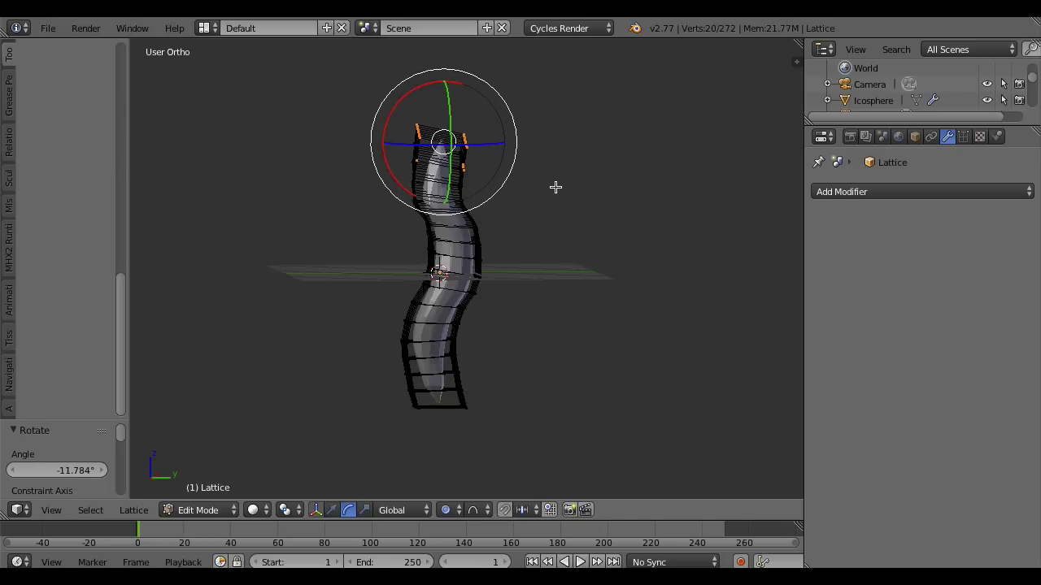
Select the lattice rows around and just below the middle and scale them about 1.149 in X and Y, excluding Z
{"action": "key", "text": "a"}
{"action": "key", "text": "b"}
{"action": "left_click_drag", "start_coordinate": [488, 203], "coordinate": [400, 190]}
{"action": "key", "text": "b"}
{"action": "left_click_drag", "start_coordinate": [535, 294], "coordinate": [327, 274]}
{"action": "key", "text": "w"}
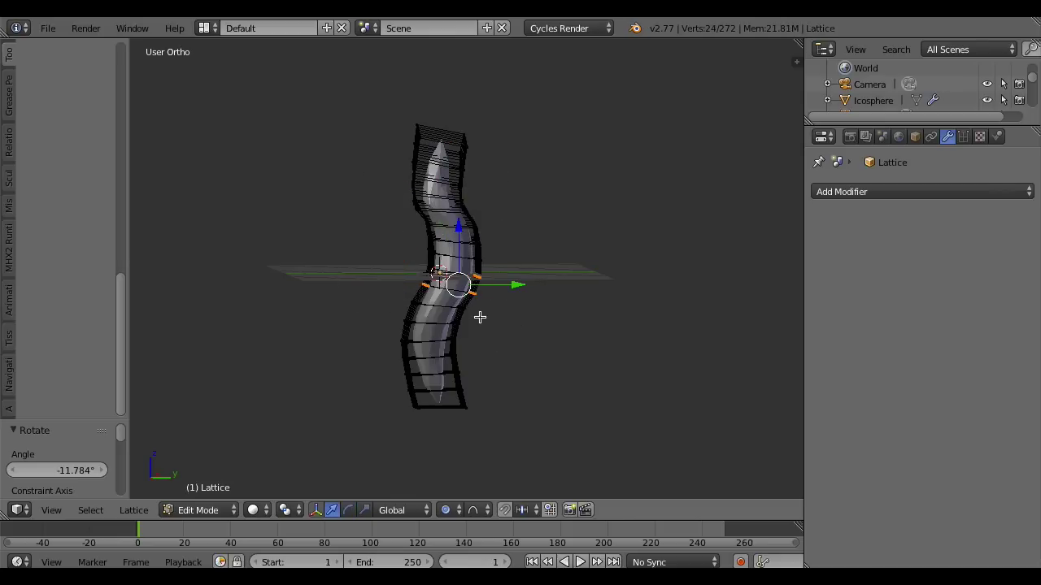
{"action": "key", "text": "r"}
{"action": "left_click_drag", "start_coordinate": [526, 335], "coordinate": [400, 281]}
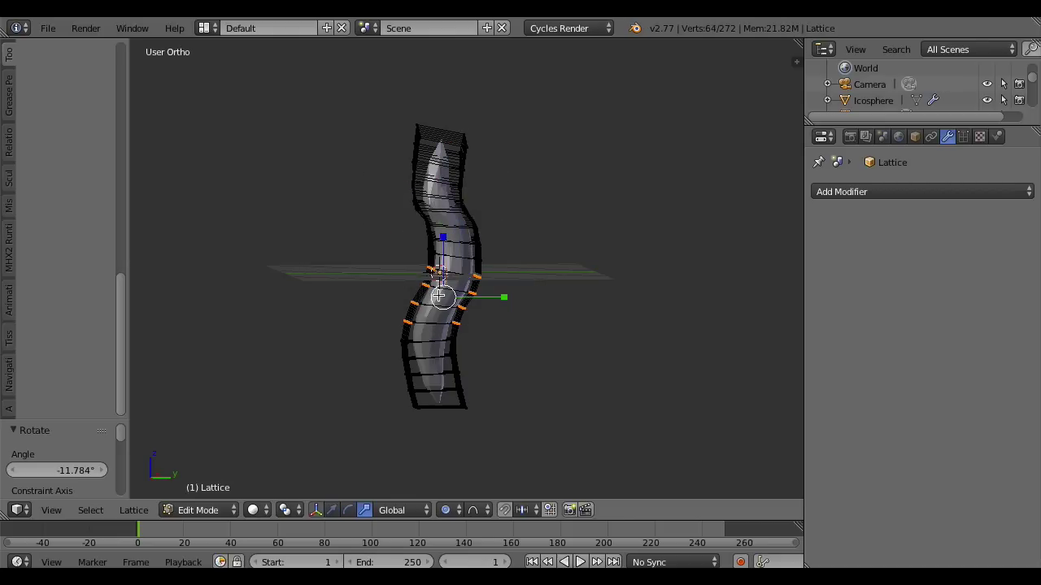
{"action": "key", "text": "s"}
{"action": "key", "text": "shift+z"}
{"action": "left_click", "coordinate": [437, 295]}
Select the bottom row of lattice points and flare it out about 3.428 in X and Y with a proportional size of 2.85
{"action": "middle_click_drag", "start_coordinate": [437, 295], "coordinate": [553, 304]}
{"action": "key", "text": "b"}
{"action": "left_click_drag", "start_coordinate": [473, 418], "coordinate": [369, 400]}
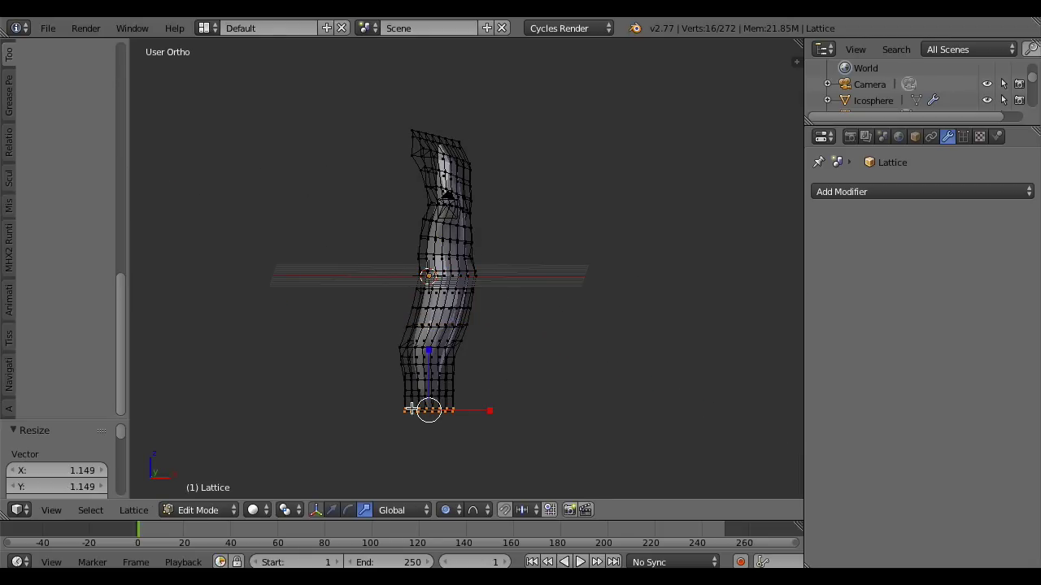
{"action": "key", "text": "s"}
{"action": "key", "text": "shift+z"}
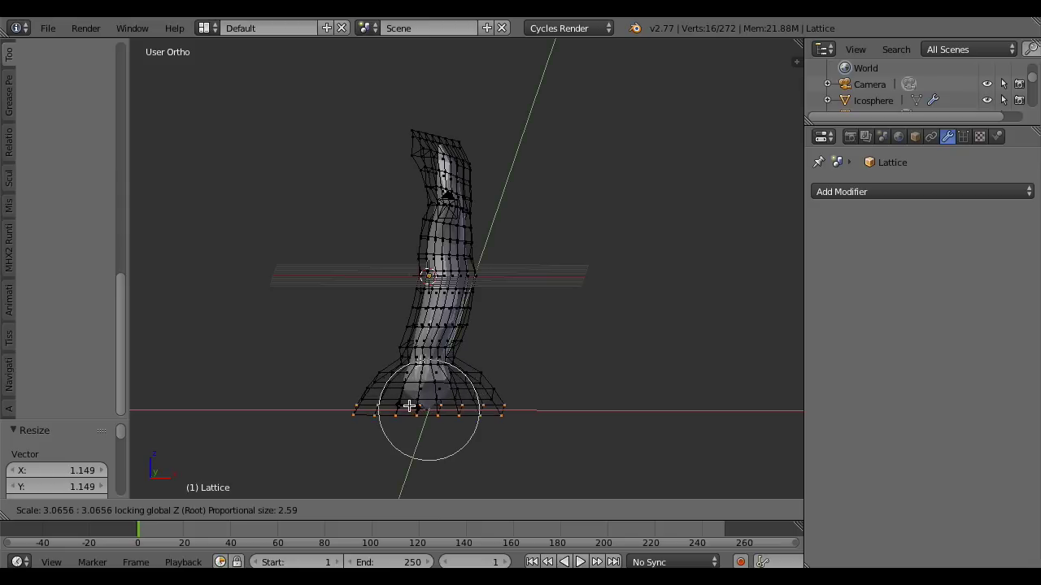
{"action": "scroll", "coordinate": [402, 405], "scroll_direction": "down", "scroll_amount": 2}
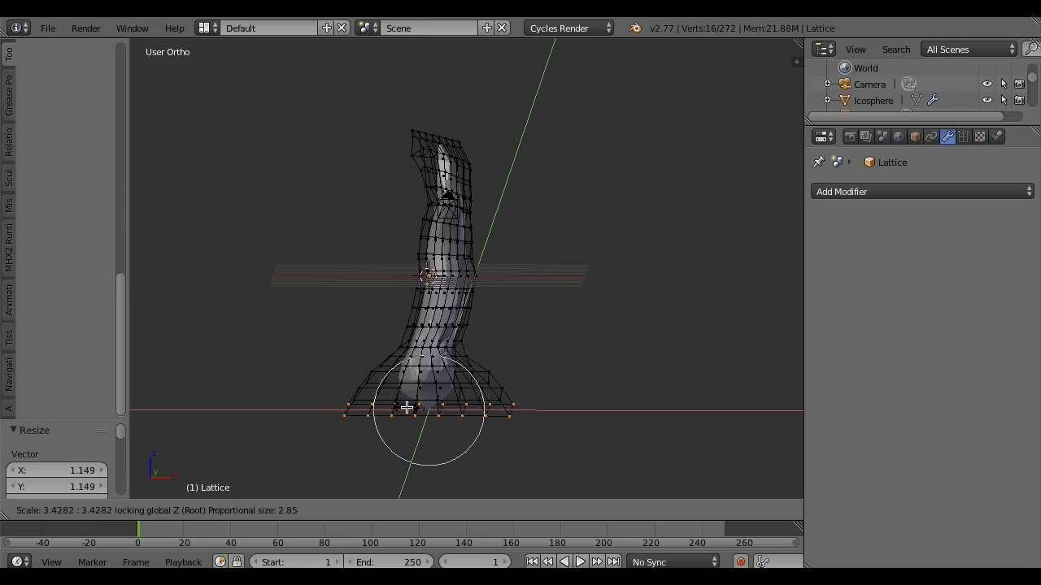
{"action": "left_click", "coordinate": [405, 394]}
Select the lattice rows just above the flared base and scale them about 1.022 in X and Y, keeping Z locked
{"action": "left_click_drag", "start_coordinate": [358, 327], "coordinate": [529, 365]}
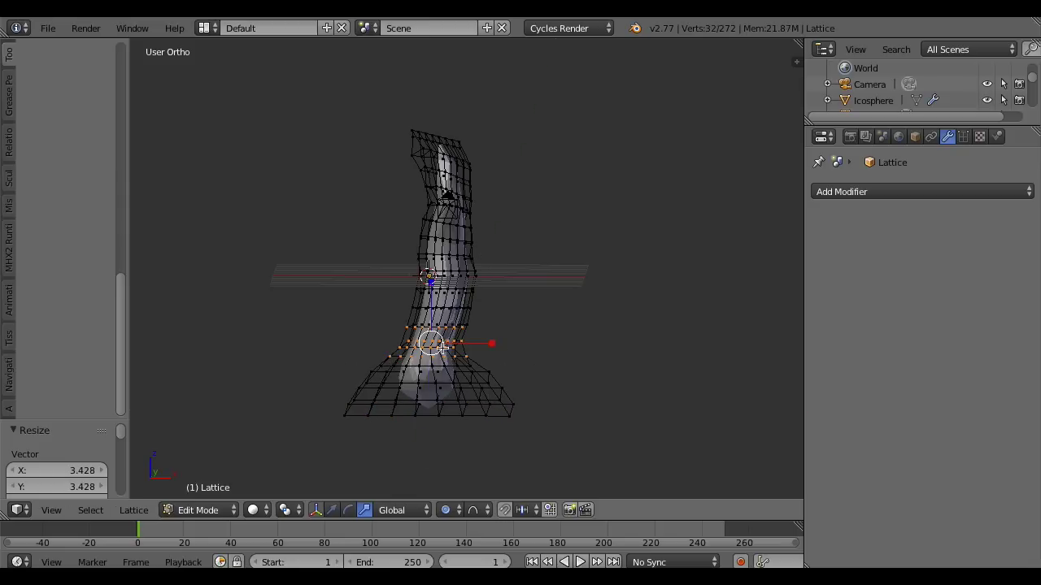
{"action": "key", "text": "s"}
{"action": "key", "text": "shift+z"}
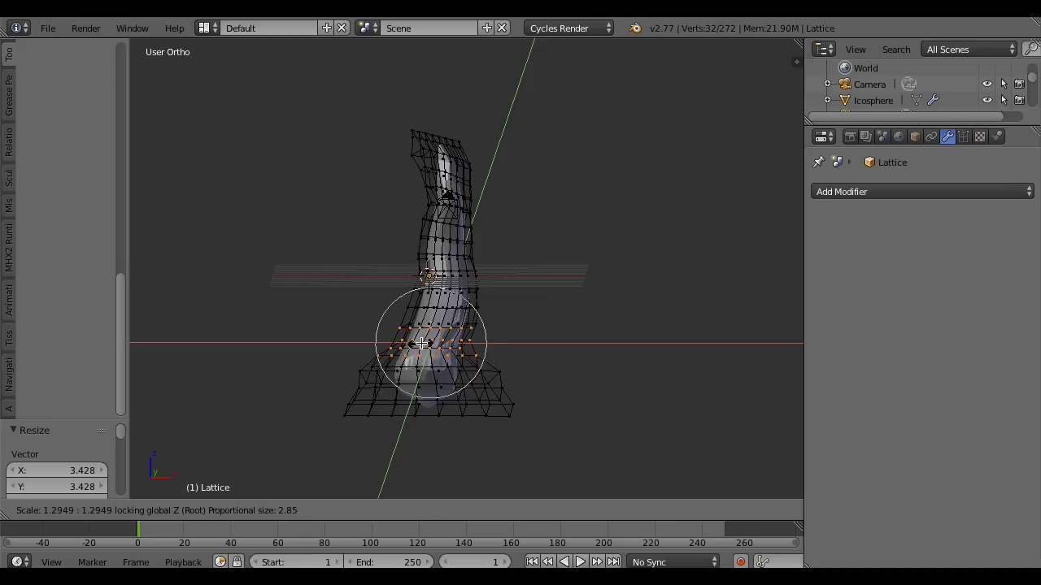
{"action": "key", "text": "shift+z"}
{"action": "scroll", "coordinate": [421, 345], "scroll_direction": "up", "scroll_amount": 1}
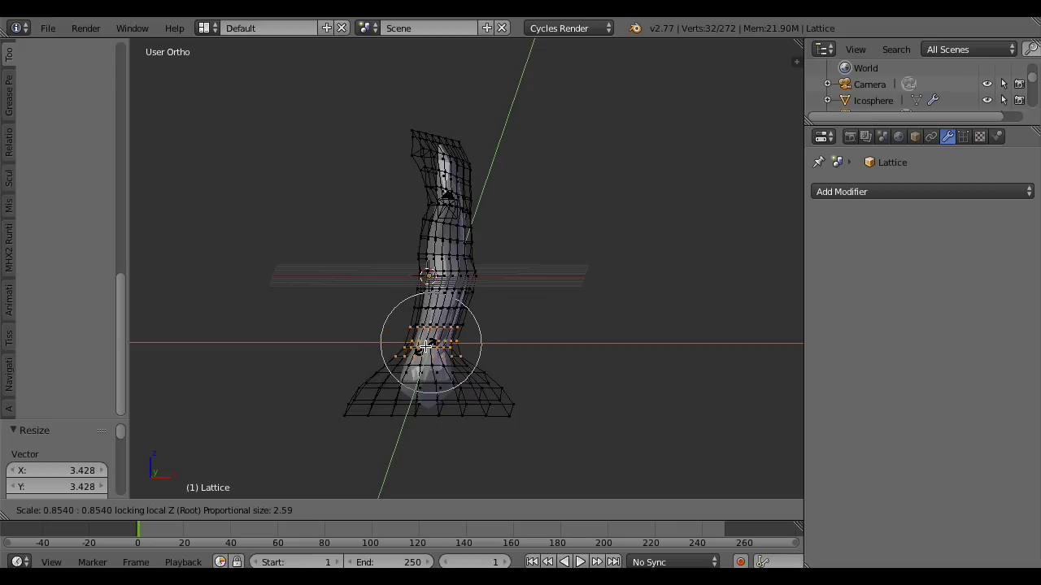
{"action": "left_click", "coordinate": [425, 346]}
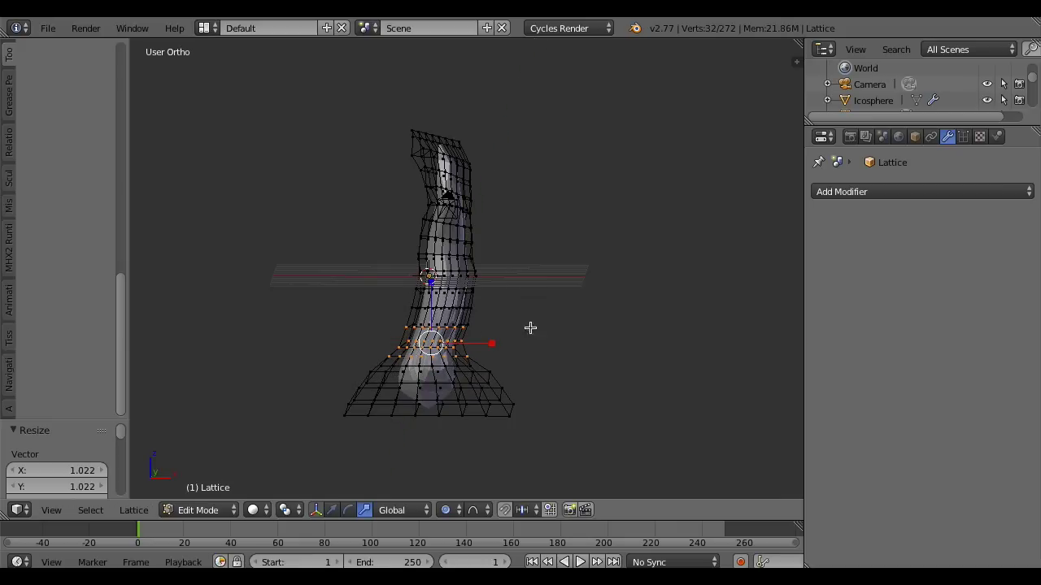
Leave lattice editing, select the icosphere and apply its Lattice modifier
{"action": "middle_click_drag", "start_coordinate": [611, 323], "coordinate": [453, 343]}
{"action": "key", "text": "Tab"}
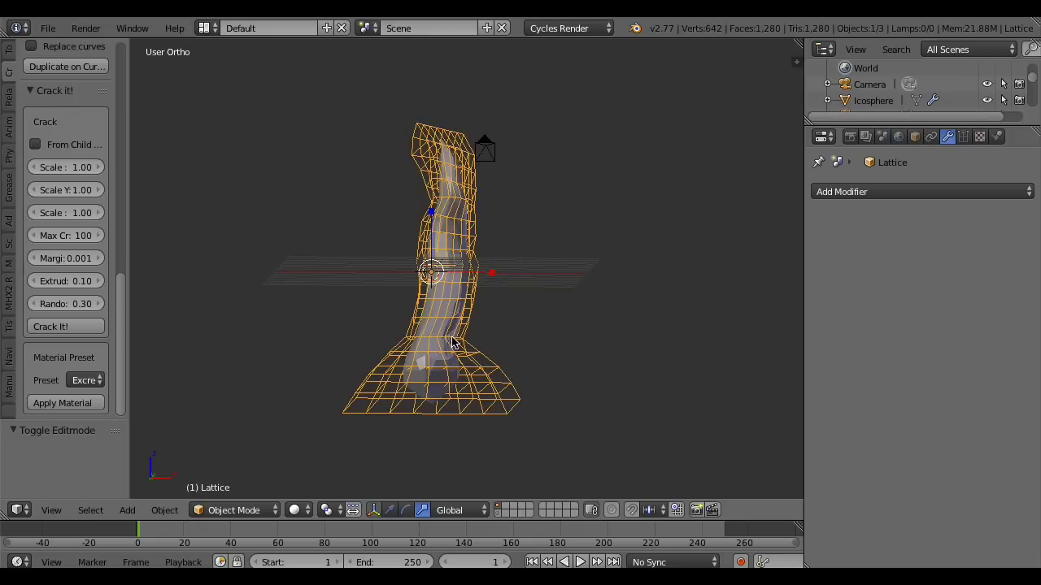
{"action": "right_click", "coordinate": [430, 333]}
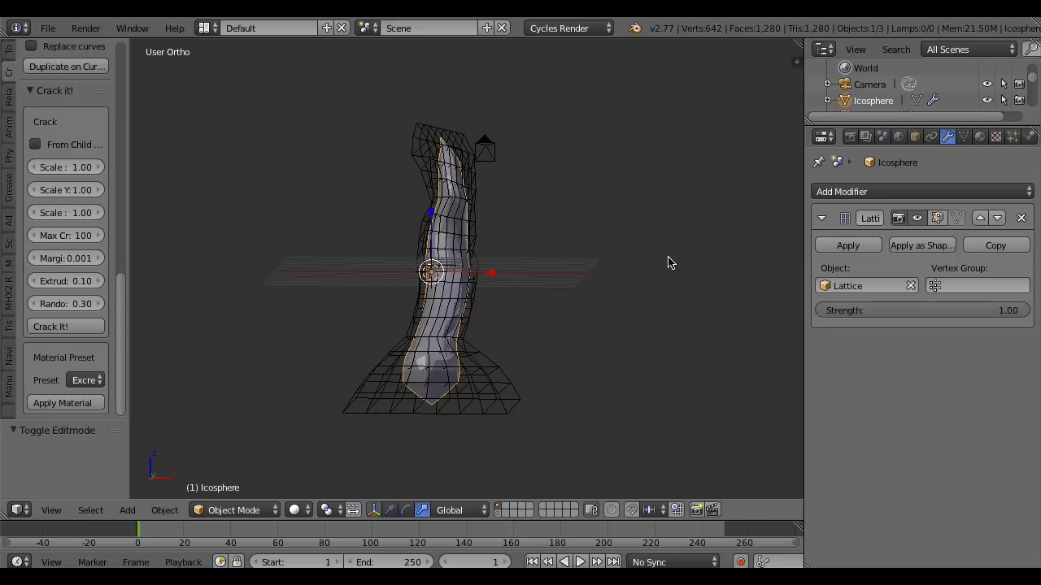
{"action": "left_click", "coordinate": [834, 244]}
Add a Displace modifier to the icosphere and give it a new texture of type Stucci
{"action": "middle_click_drag", "start_coordinate": [687, 281], "coordinate": [797, 319]}
{"action": "left_click", "coordinate": [918, 191]}
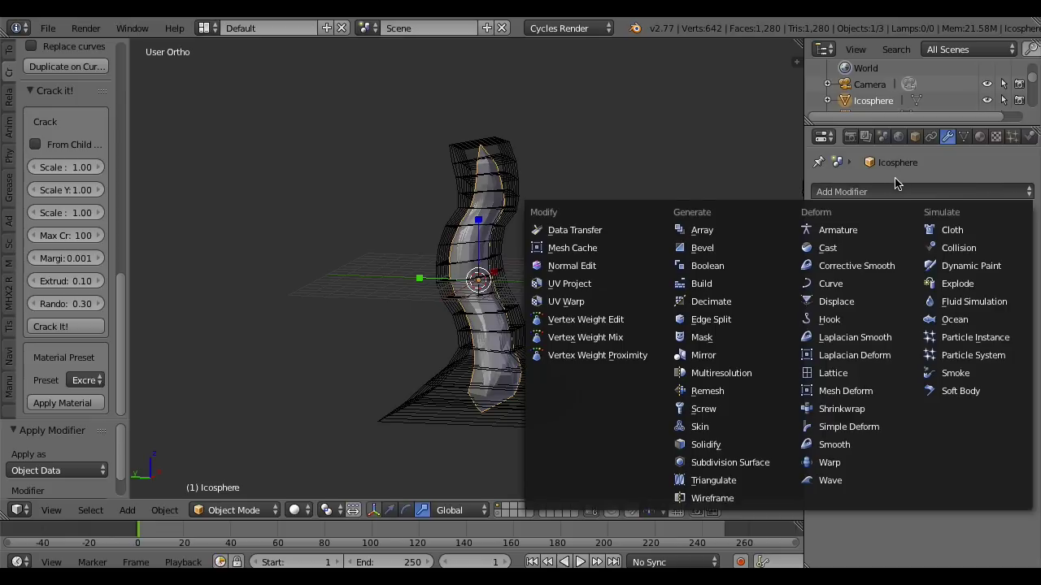
{"action": "left_click", "coordinate": [894, 189]}
{"action": "left_click", "coordinate": [894, 189]}
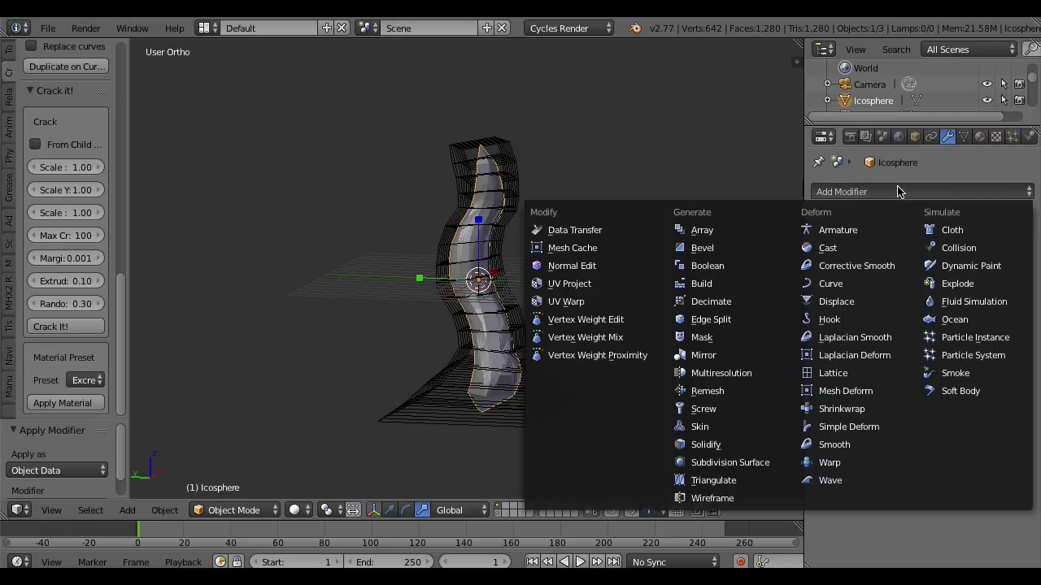
{"action": "left_click", "coordinate": [860, 303]}
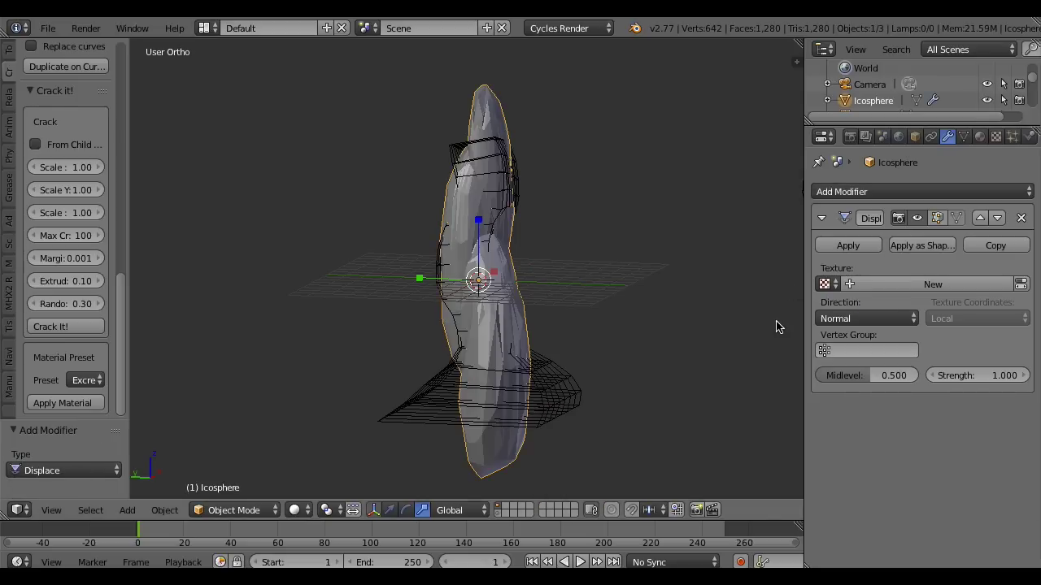
{"action": "left_click", "coordinate": [894, 286]}
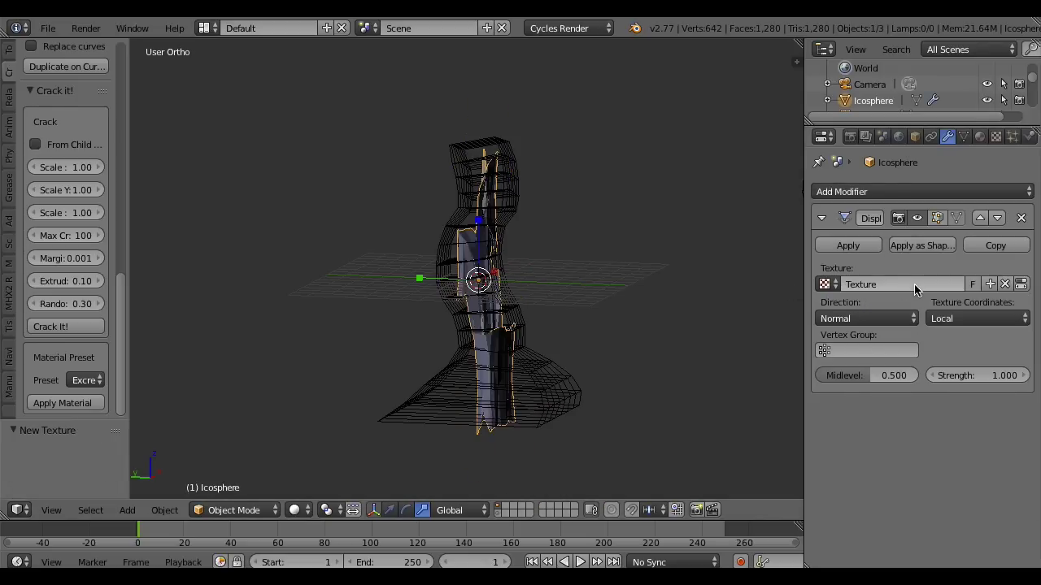
{"action": "left_click", "coordinate": [1021, 284]}
{"action": "left_click", "coordinate": [963, 242]}
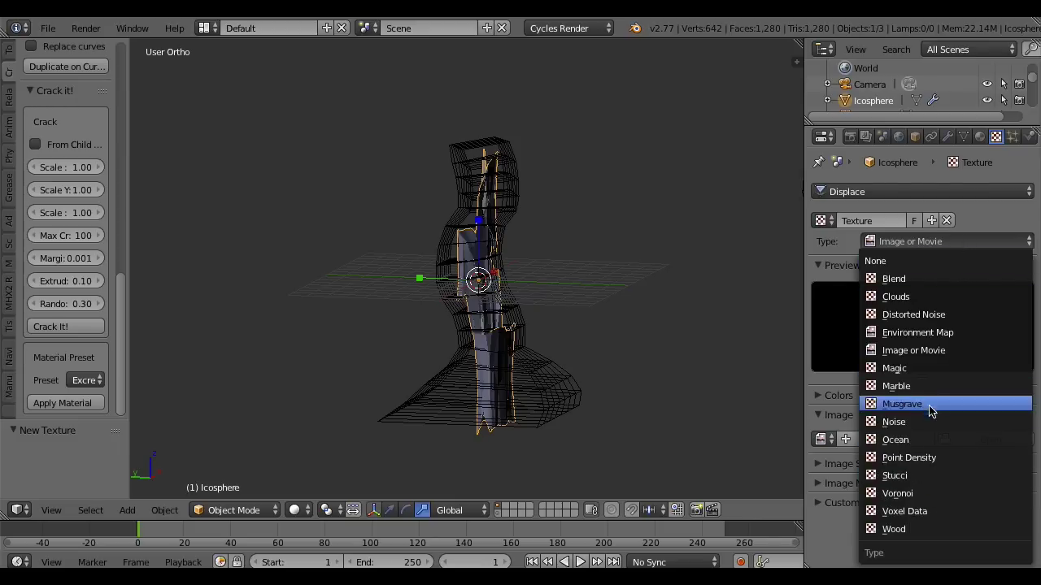
{"action": "left_click", "coordinate": [926, 475]}
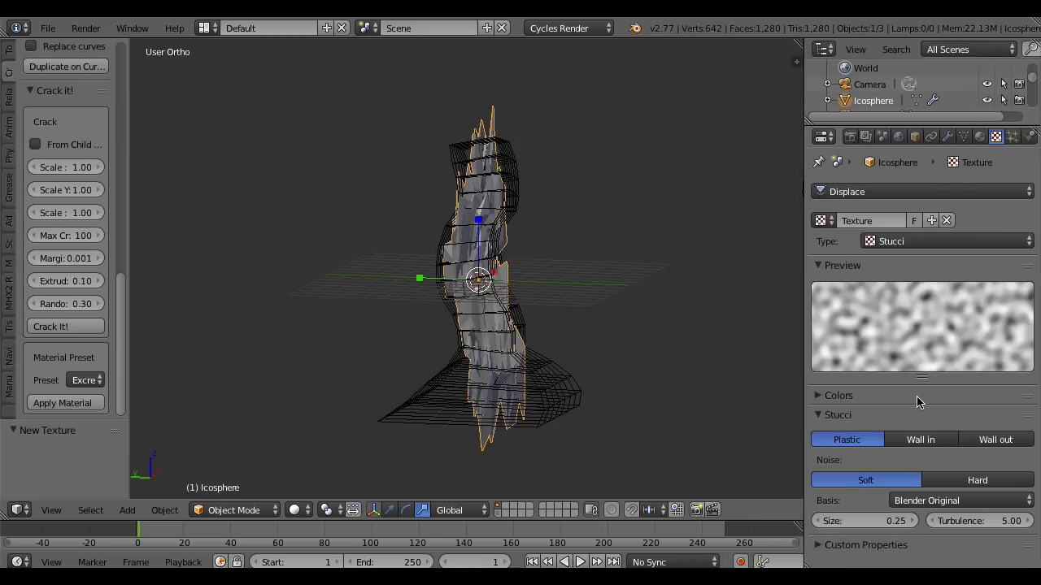
Set the Displace modifier's strength to 0.200
{"action": "left_click", "coordinate": [947, 136]}
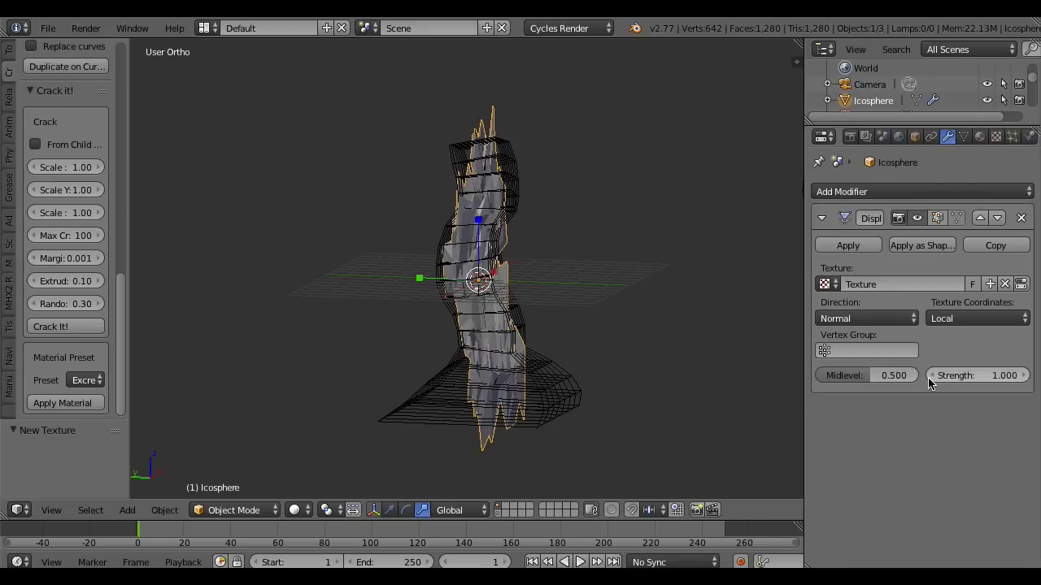
{"action": "left_click_drag", "start_coordinate": [933, 381], "coordinate": [931, 370]}
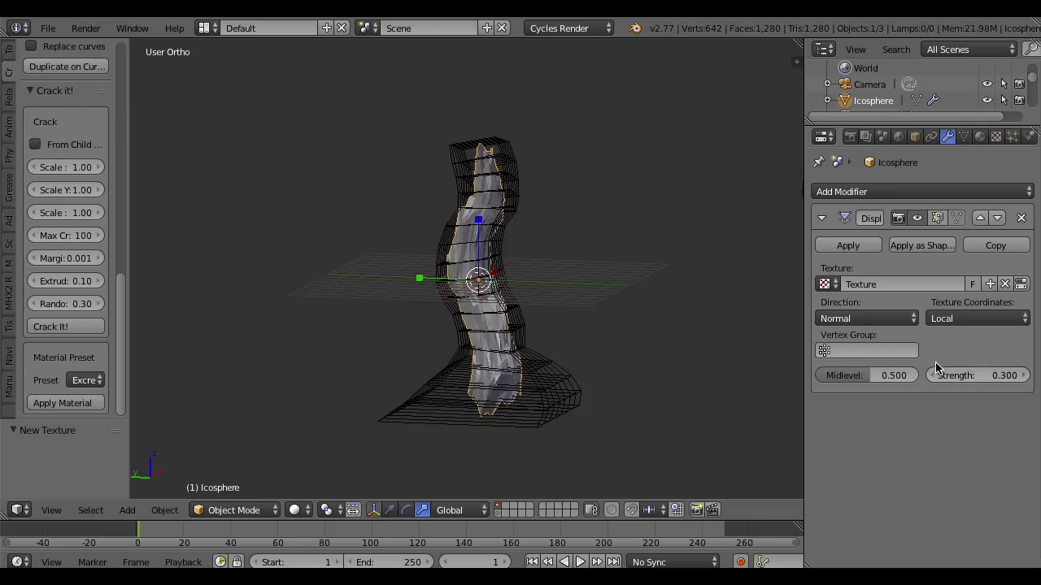
{"action": "left_click", "coordinate": [931, 375]}
{"action": "left_click", "coordinate": [933, 375]}
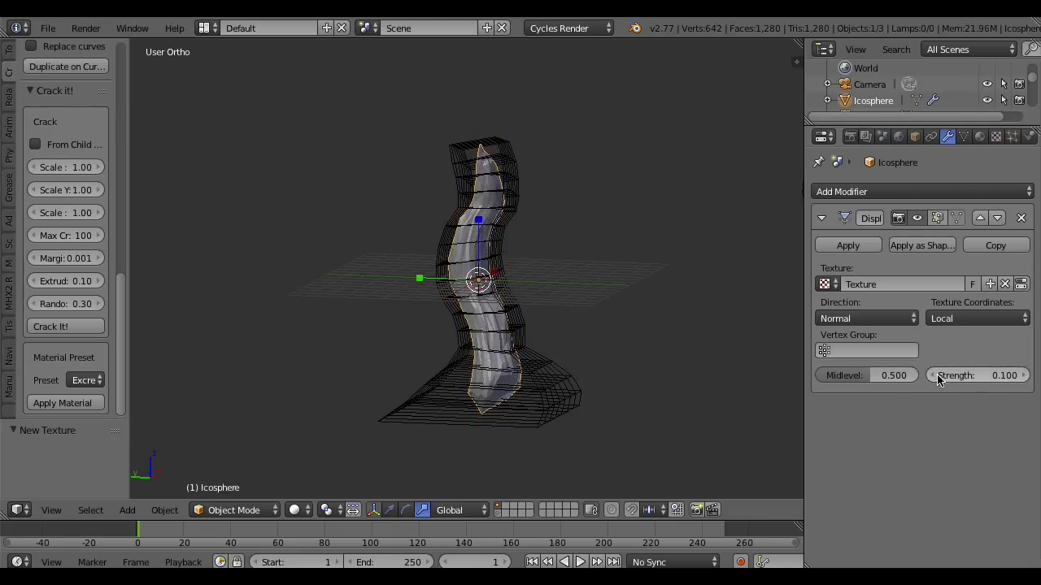
{"action": "left_click", "coordinate": [1018, 375]}
Set the Crack It options to Scale Z 0.10 and Max Crack 200
{"action": "middle_click_drag", "start_coordinate": [611, 328], "coordinate": [431, 299]}
{"action": "scroll", "coordinate": [431, 299], "scroll_direction": "up", "scroll_amount": 2}
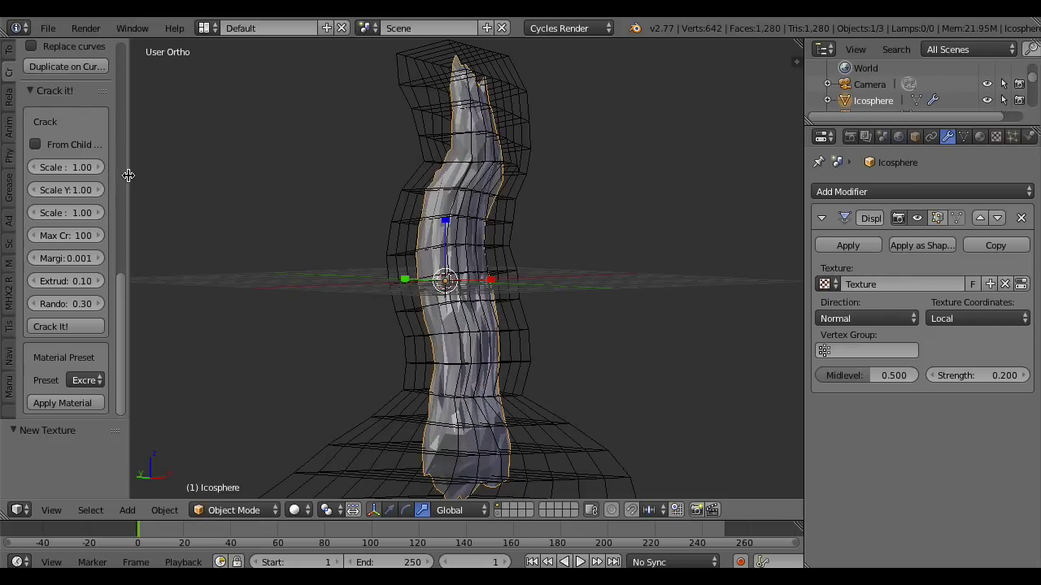
{"action": "left_click_drag", "start_coordinate": [129, 175], "coordinate": [154, 176]}
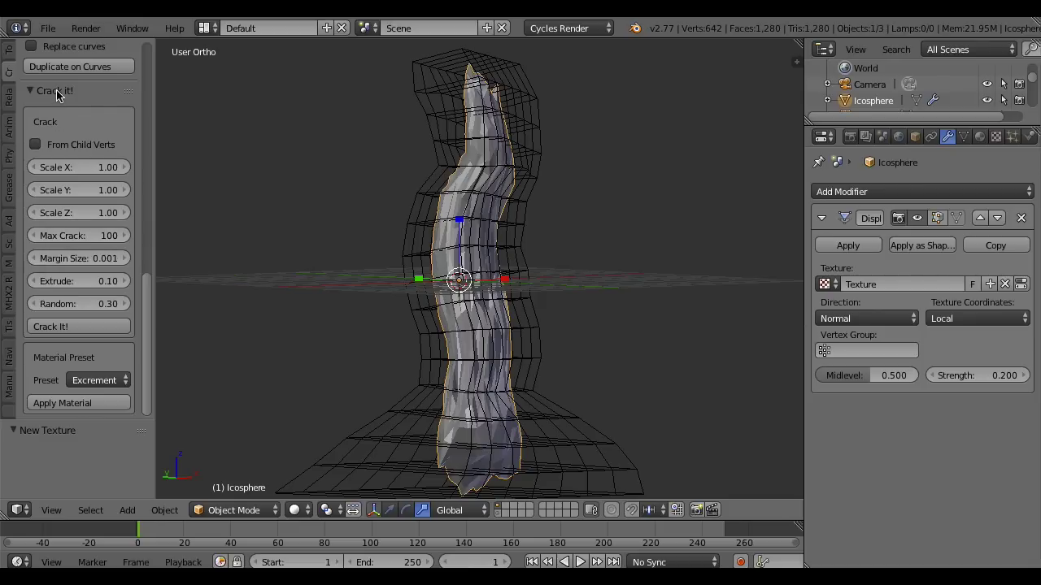
{"action": "left_click", "coordinate": [57, 213]}
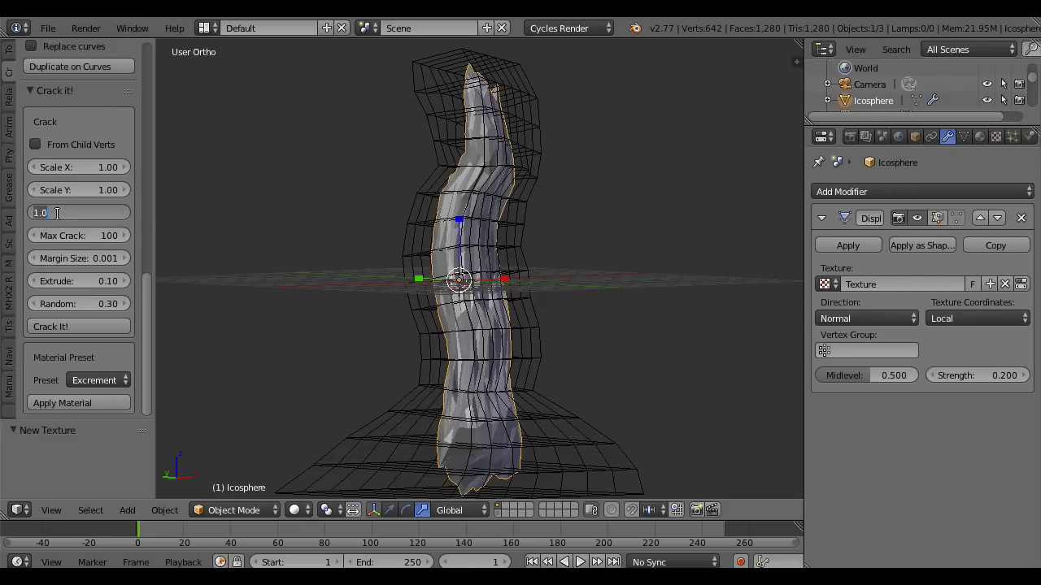
{"action": "type", "text": ".1"}
{"action": "key", "text": "Return"}
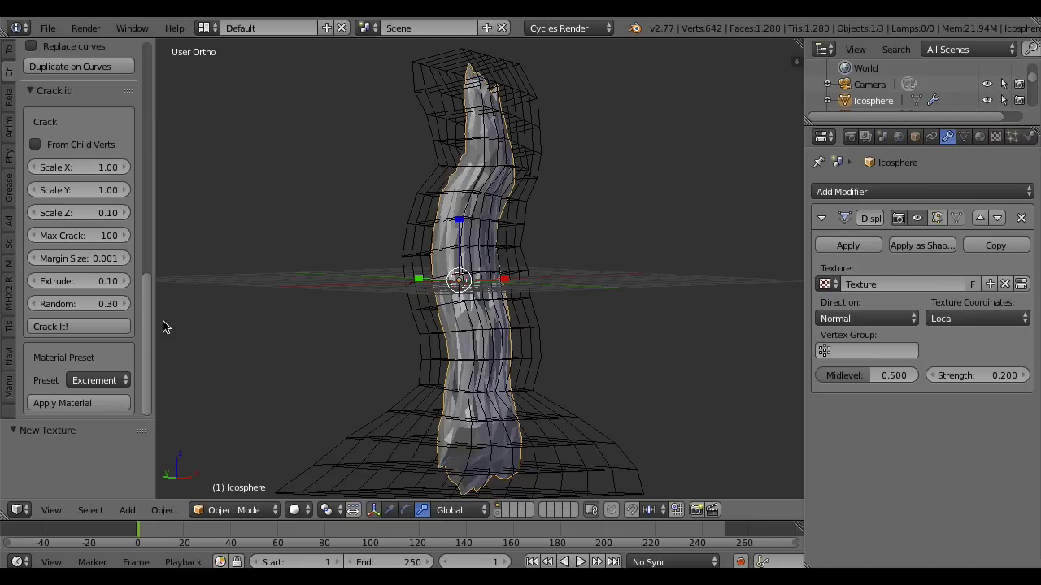
{"action": "left_click", "coordinate": [87, 233]}
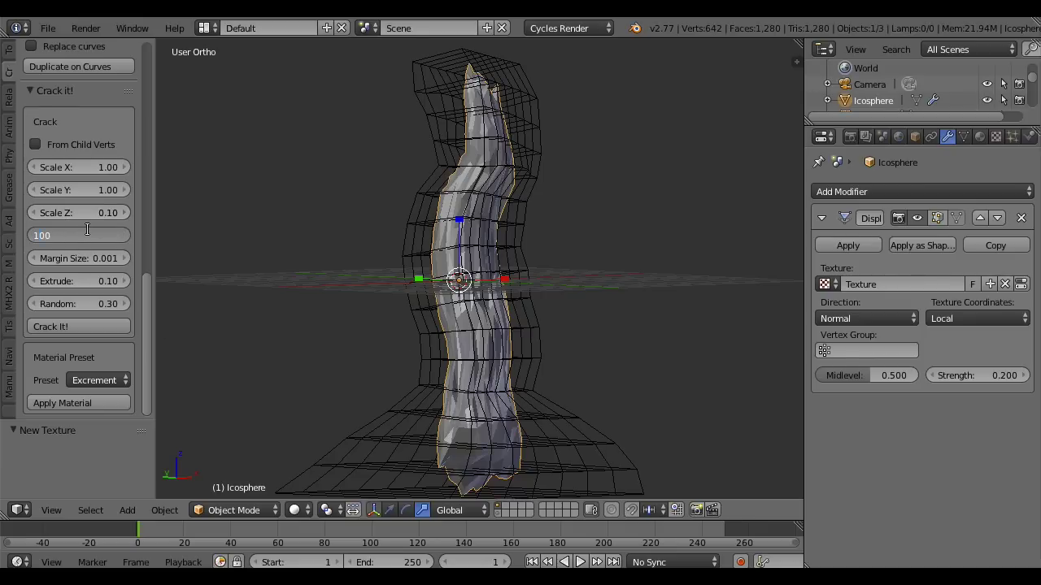
{"action": "type", "text": "200"}
{"action": "key", "text": "Return"}
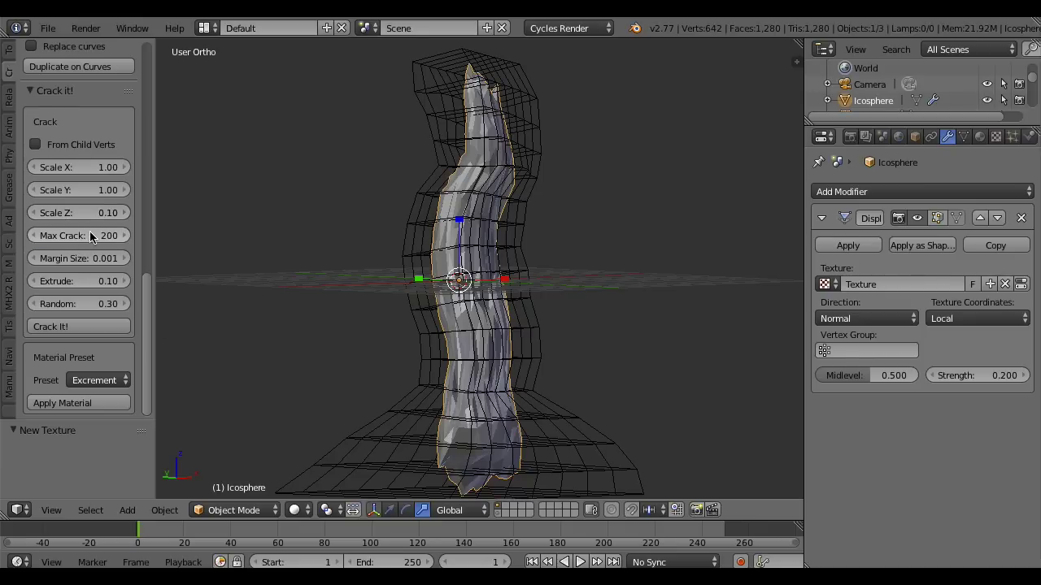
Set the Crack It extrude to 0.01 and random to 0.50, and run Crack It on the icosphere
{"action": "left_click", "coordinate": [65, 282]}
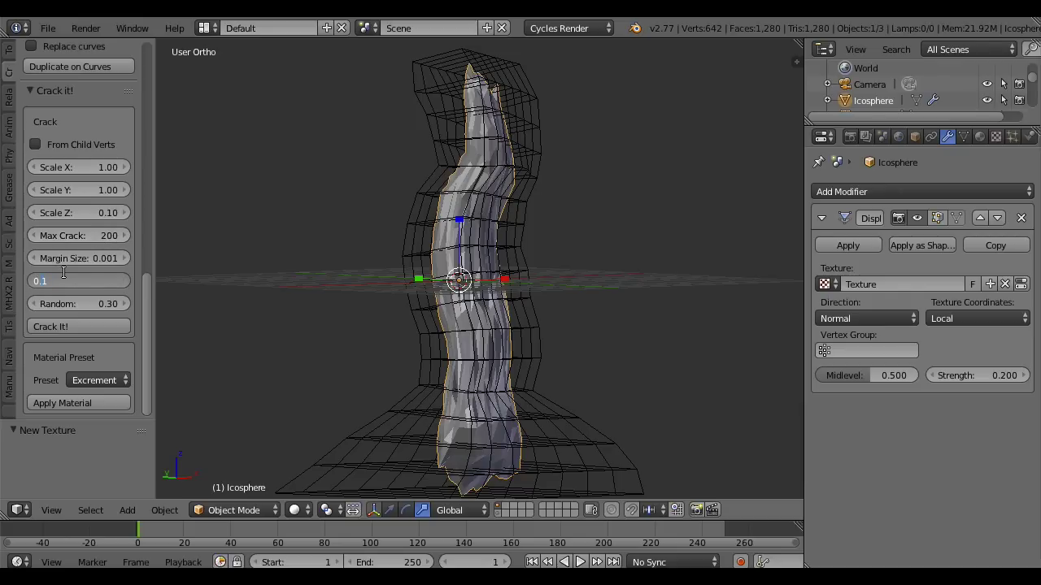
{"action": "key", "text": "Return"}
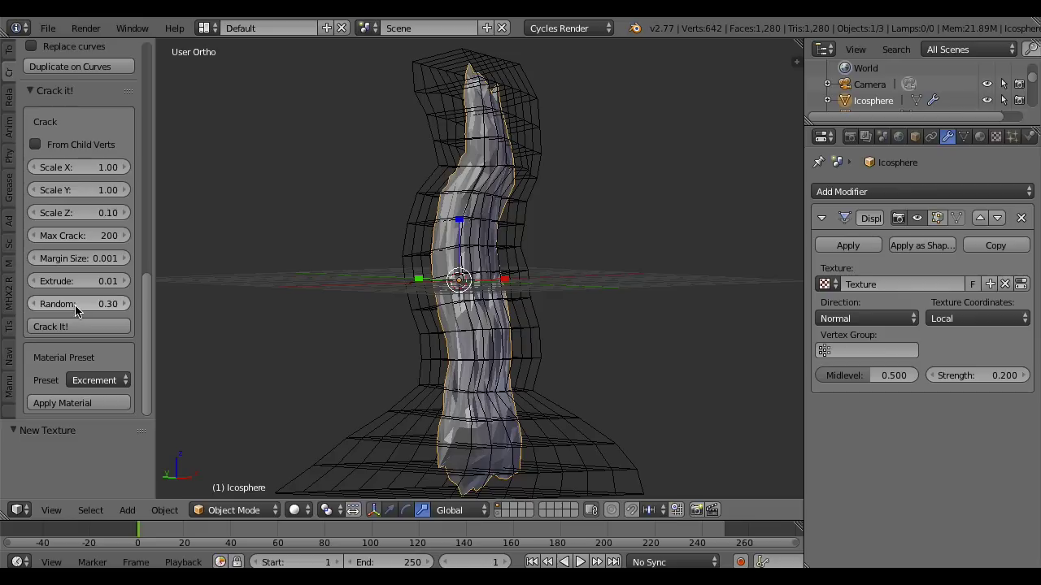
{"action": "left_click", "coordinate": [75, 305]}
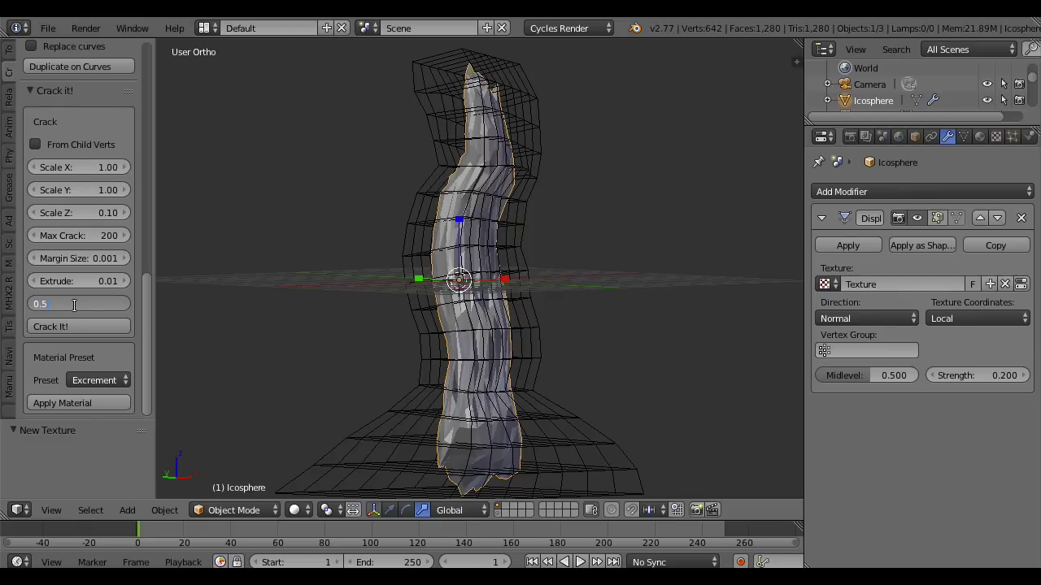
{"action": "key", "text": "Return"}
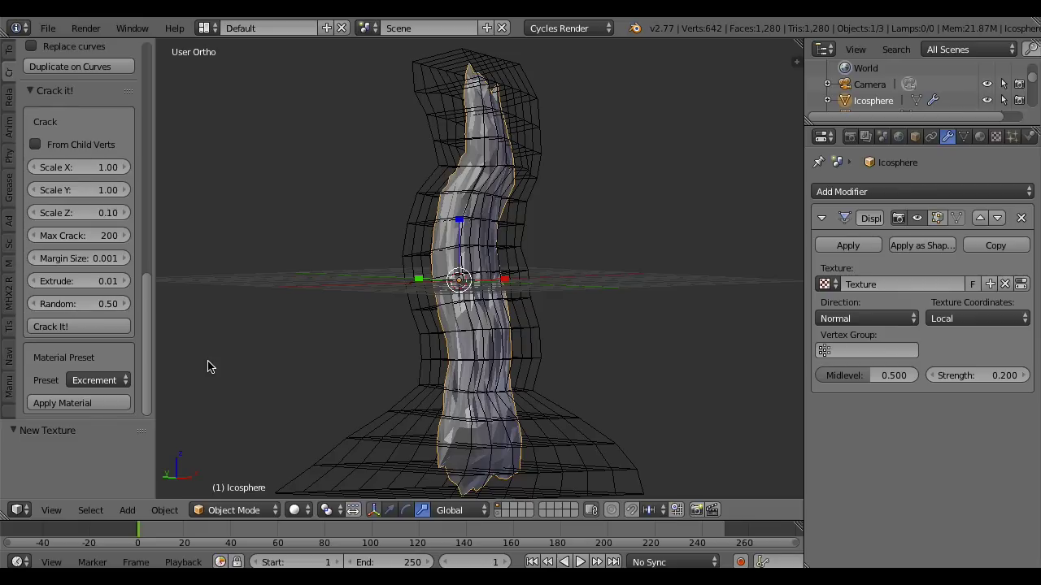
{"action": "left_click", "coordinate": [67, 325]}
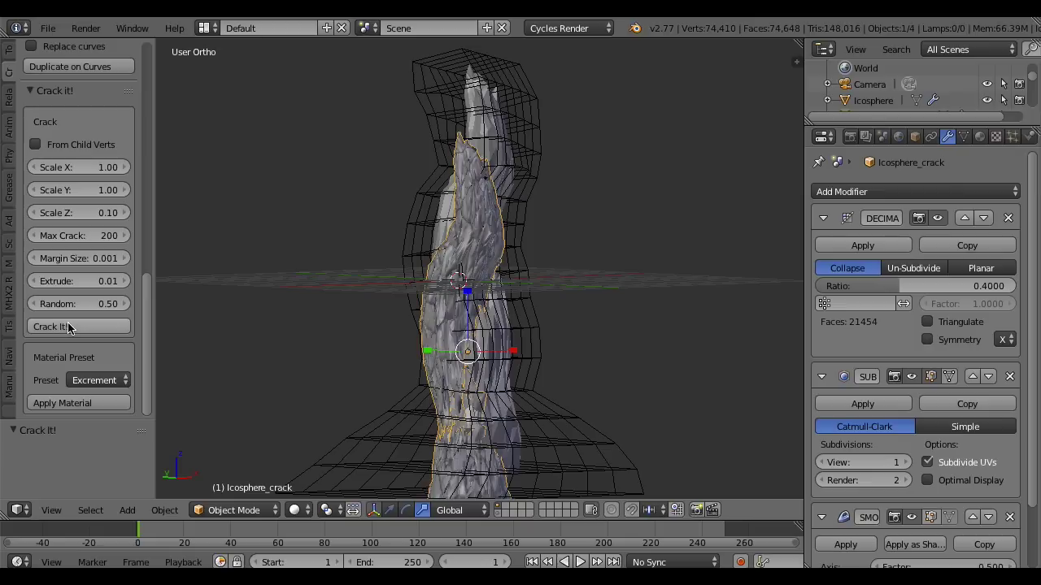
Move the cracked mesh about 1.325 along X, clear of the original icosphere, and shade it flat
{"action": "key", "text": "w"}
{"action": "left_click_drag", "start_coordinate": [500, 354], "coordinate": [659, 285]}
{"action": "left_click", "coordinate": [7, 48]}
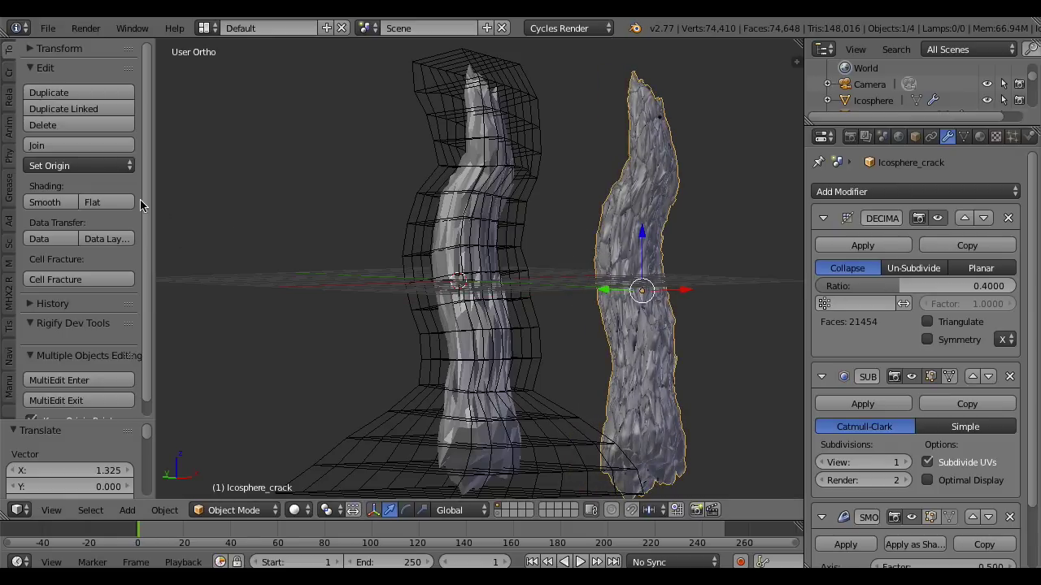
{"action": "left_click", "coordinate": [122, 203]}
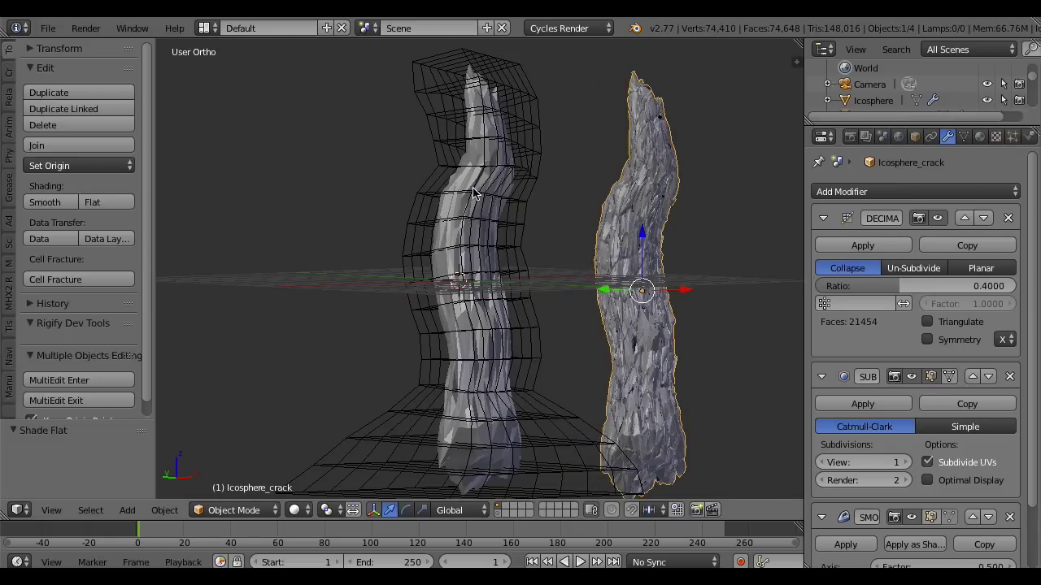
Raise the cracked mesh's Decimate modifier ratio to about 0.6521
{"action": "scroll", "coordinate": [478, 192], "scroll_direction": "up", "scroll_amount": 6, "text": "ctrl"}
{"action": "scroll", "coordinate": [485, 209], "scroll_direction": "up", "scroll_amount": 4}
{"action": "middle_click_drag", "start_coordinate": [559, 205], "coordinate": [550, 223]}
{"action": "left_click_drag", "start_coordinate": [900, 286], "coordinate": [912, 286]}
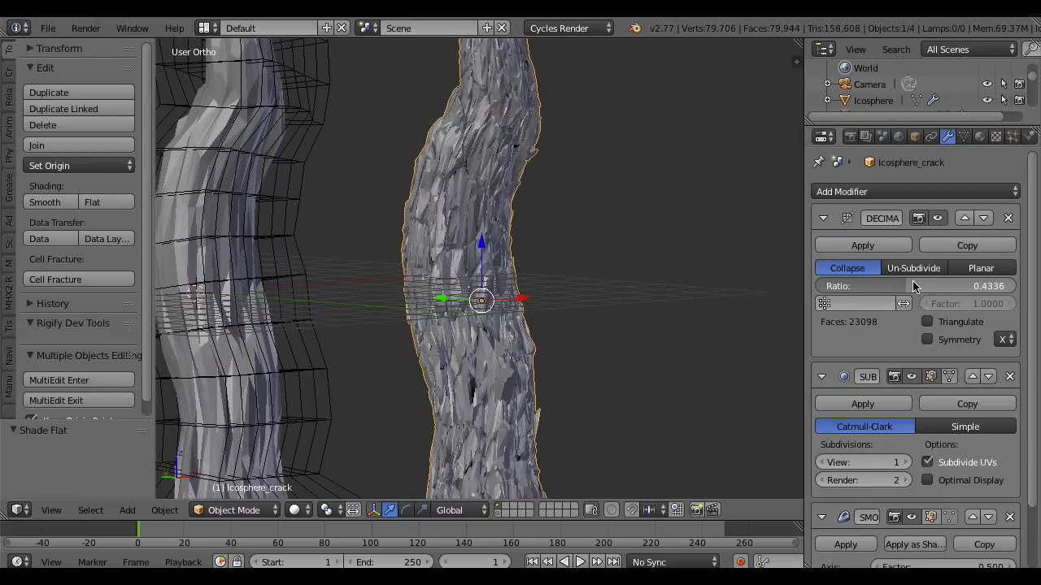
{"action": "left_click_drag", "start_coordinate": [931, 286], "coordinate": [956, 286]}
{"action": "left_click_drag", "start_coordinate": [1032, 344], "coordinate": [1032, 448]}
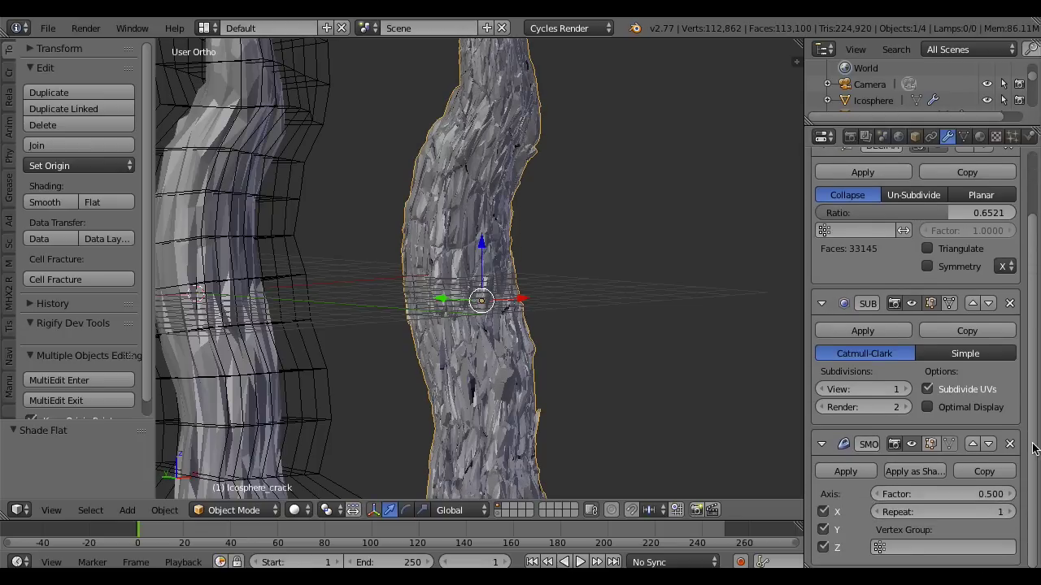
Set the repeat of the cracked mesh's Smooth modifier to 2
{"action": "mouse_move", "coordinate": [739, 304]}
{"action": "middle_mouse_down", "text": "ctrl"}
{"action": "mouse_move", "coordinate": [657, 301]}
{"action": "mouse_move", "coordinate": [736, 295]}
{"action": "middle_mouse_up", "text": "ctrl"}
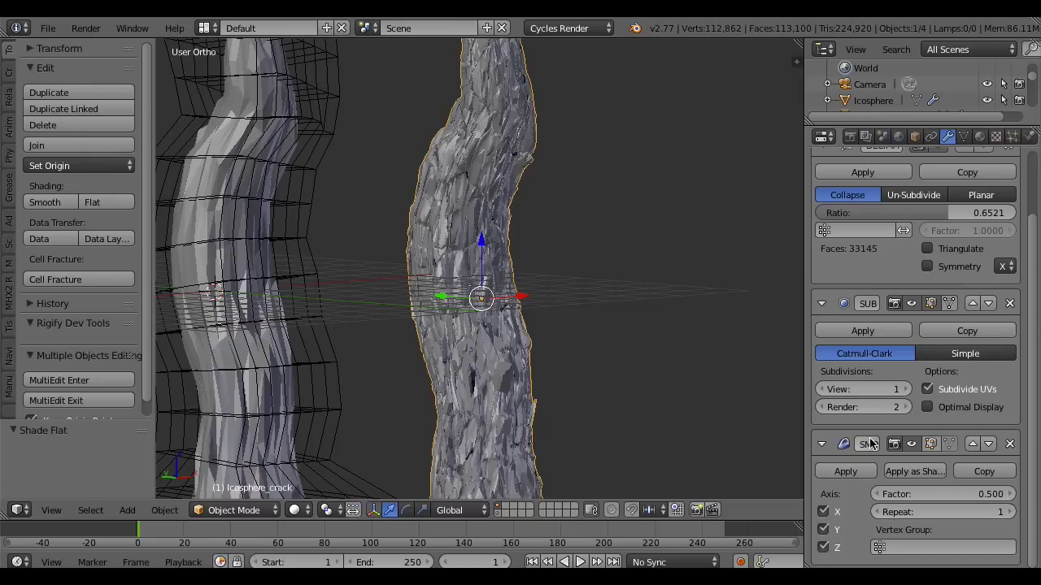
{"action": "left_click", "coordinate": [1011, 512]}
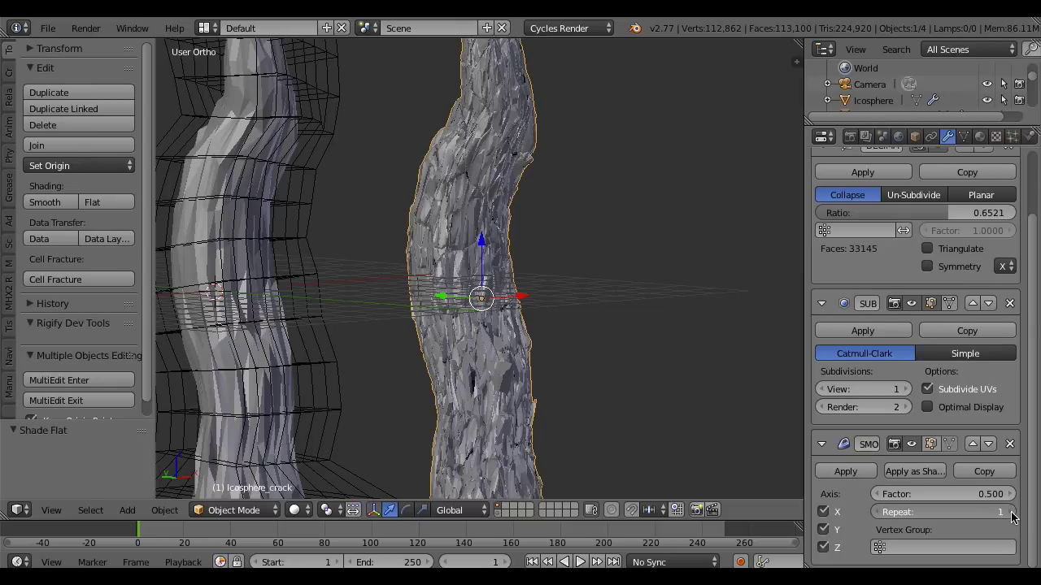
{"action": "left_click", "coordinate": [1011, 512]}
{"action": "left_click", "coordinate": [1011, 512]}
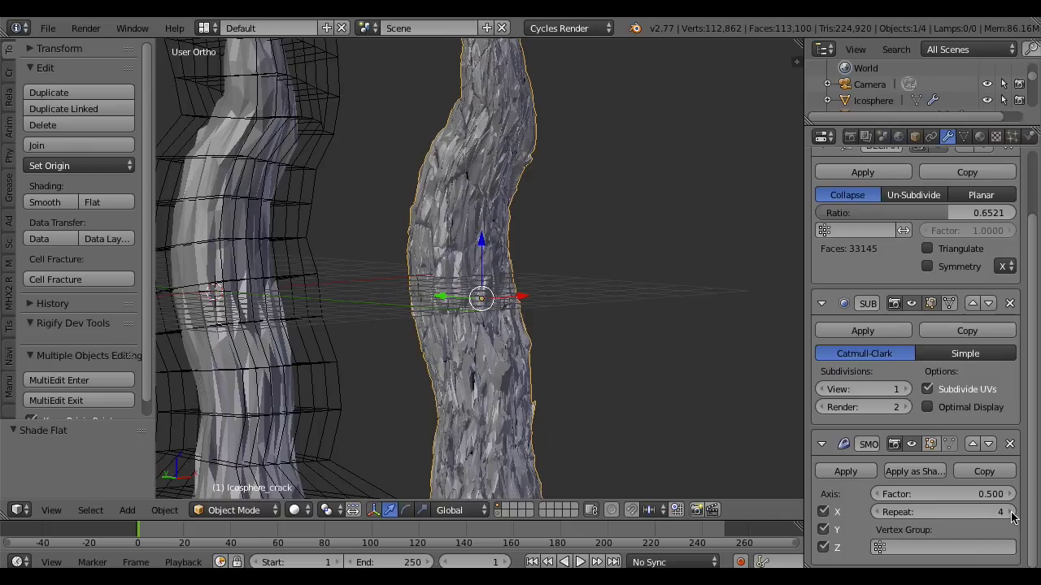
{"action": "left_click", "coordinate": [1012, 512]}
{"action": "left_click", "coordinate": [878, 510]}
{"action": "left_click", "coordinate": [878, 510]}
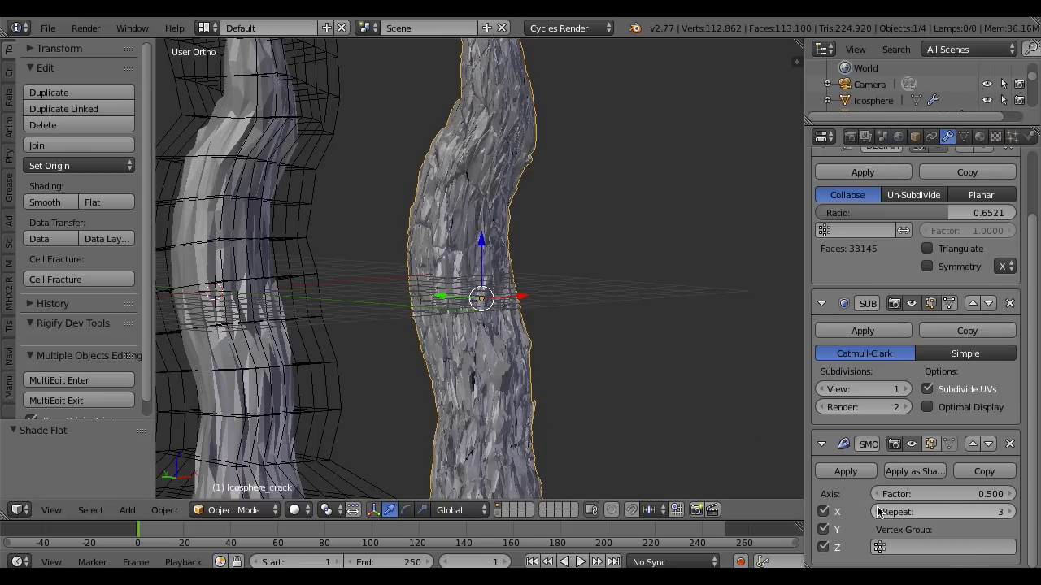
{"action": "left_click", "coordinate": [877, 511]}
Add a Simple Deform modifier to the cracked mesh and set its mode to Taper
{"action": "scroll", "coordinate": [482, 348], "scroll_direction": "down", "scroll_amount": 4}
{"action": "middle_click_drag", "start_coordinate": [479, 351], "coordinate": [1038, 315]}
{"action": "scroll", "coordinate": [1032, 342], "scroll_direction": "up", "scroll_amount": 5}
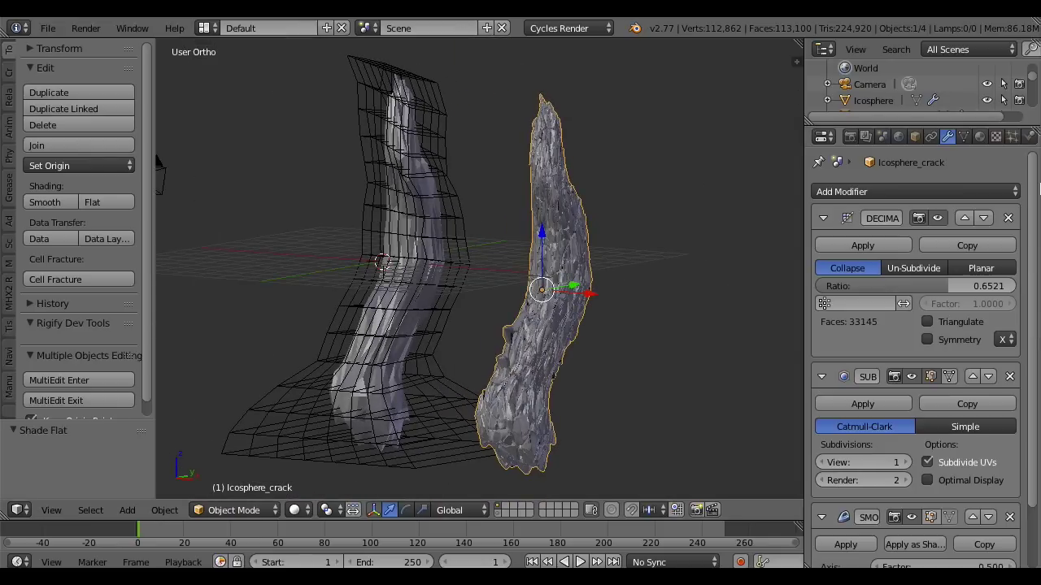
{"action": "left_click", "coordinate": [971, 194]}
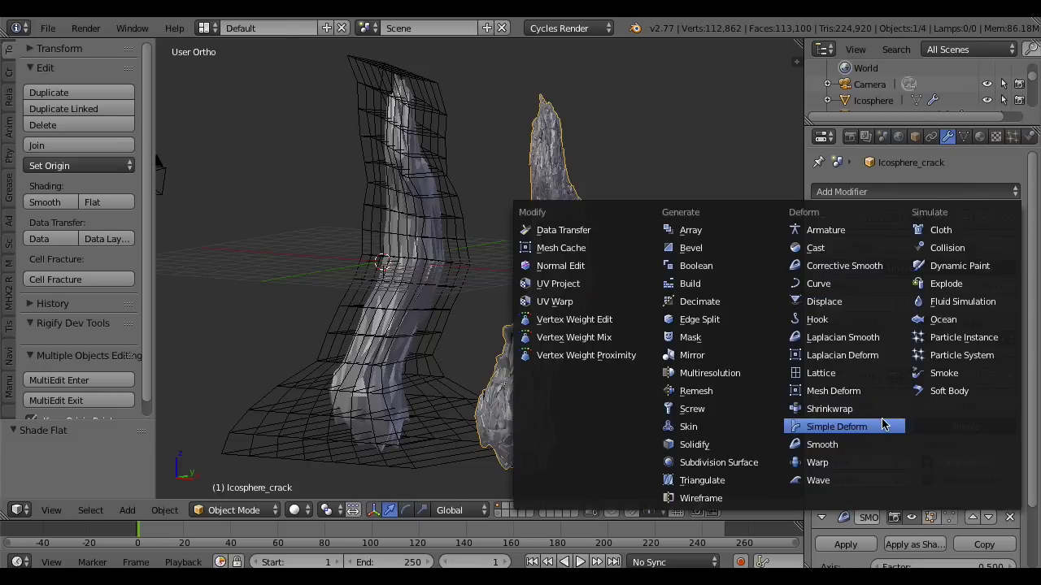
{"action": "key", "text": "Return"}
{"action": "scroll", "coordinate": [1037, 329], "scroll_direction": "down", "scroll_amount": 9}
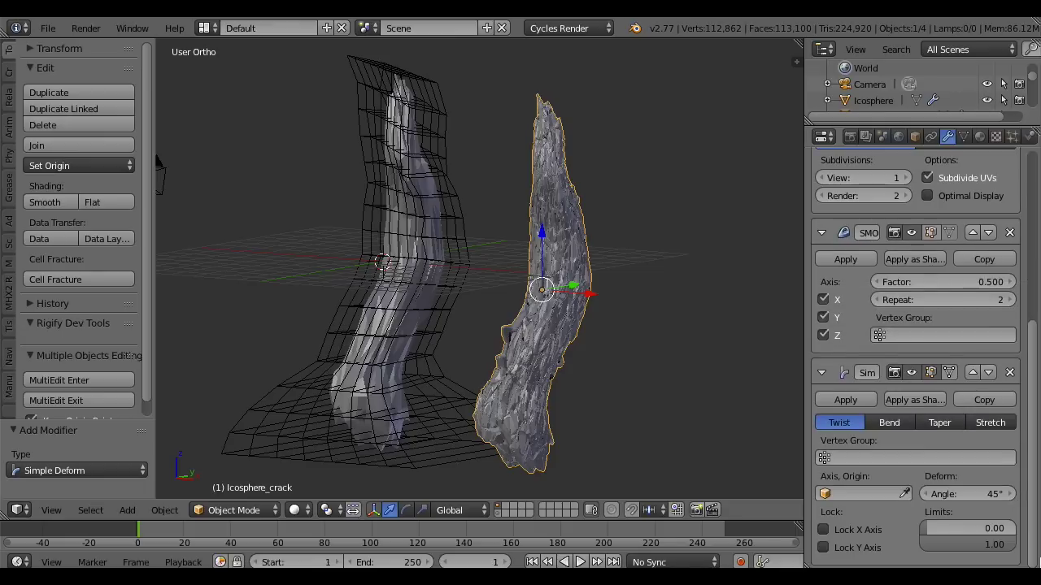
{"action": "left_click", "coordinate": [938, 425]}
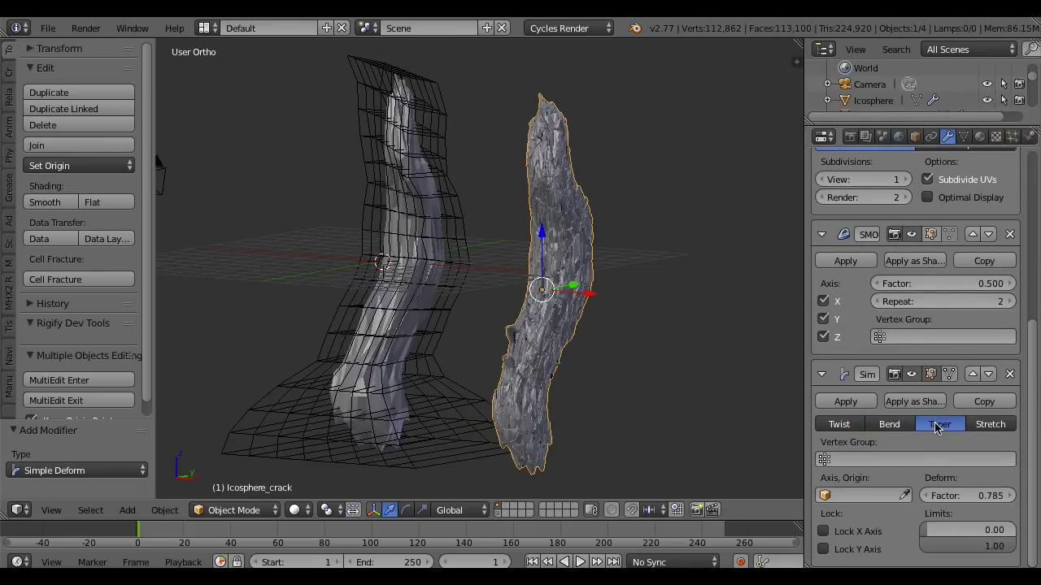
Lower the taper's deform factor to about -0.003
{"action": "left_click_drag", "start_coordinate": [1002, 486], "coordinate": [886, 496]}
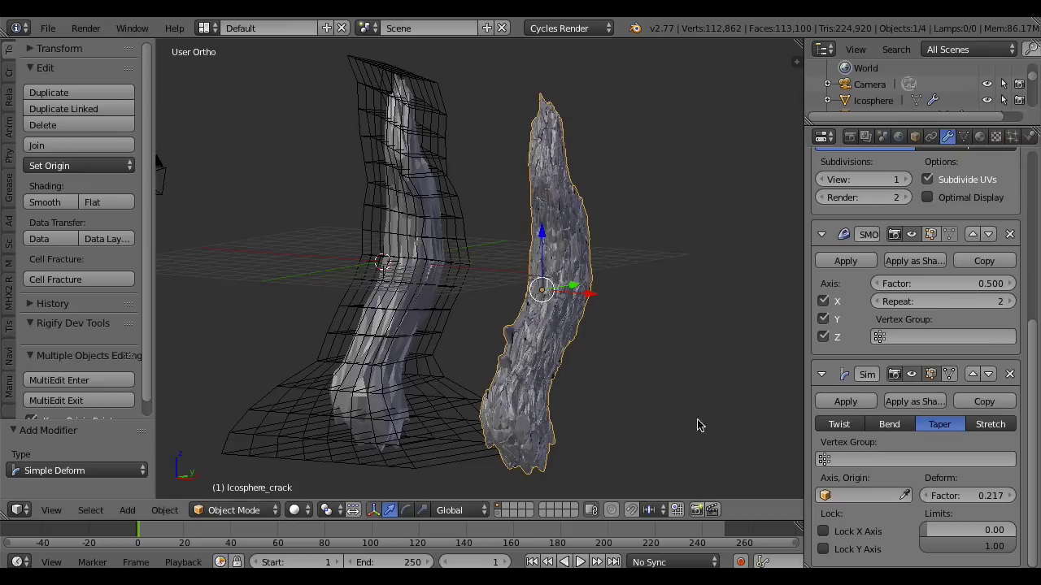
{"action": "middle_click_drag", "start_coordinate": [672, 413], "coordinate": [715, 402]}
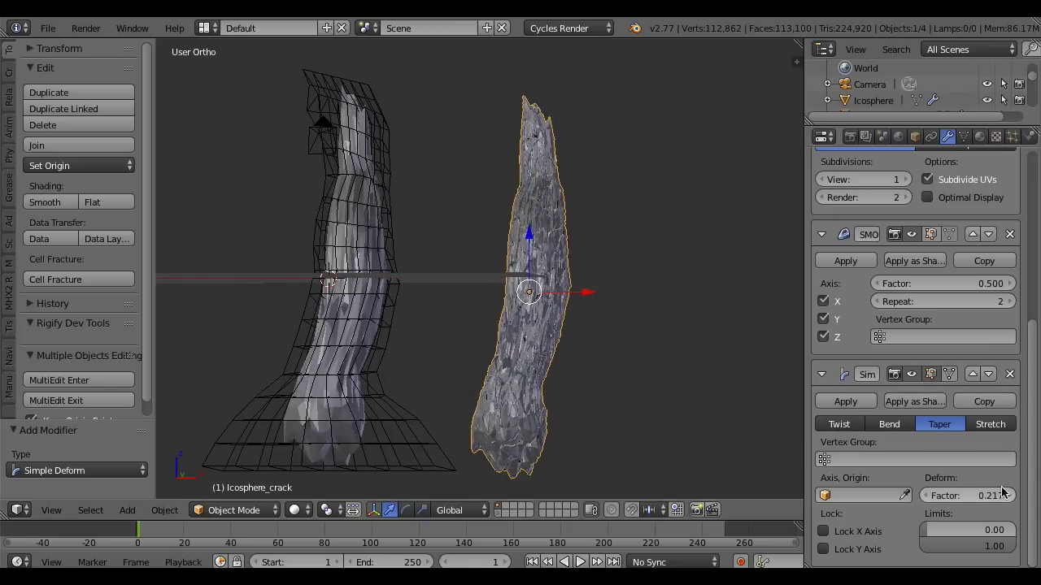
{"action": "left_click_drag", "start_coordinate": [955, 494], "coordinate": [919, 496]}
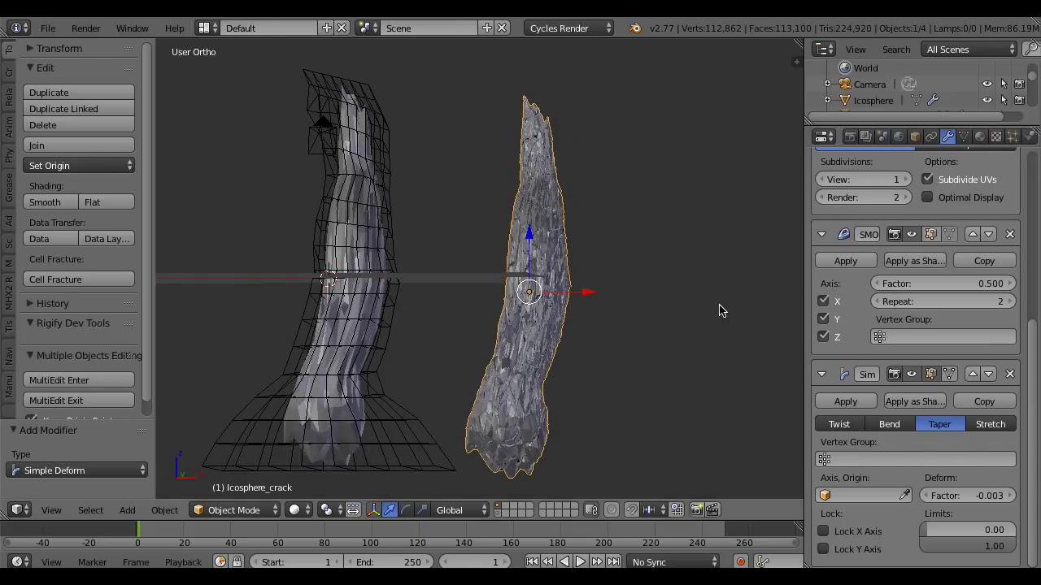
{"action": "mouse_move", "coordinate": [719, 310]}
{"action": "middle_mouse_down"}
{"action": "mouse_move", "coordinate": [623, 320]}
{"action": "mouse_move", "coordinate": [714, 321]}
{"action": "middle_mouse_up"}
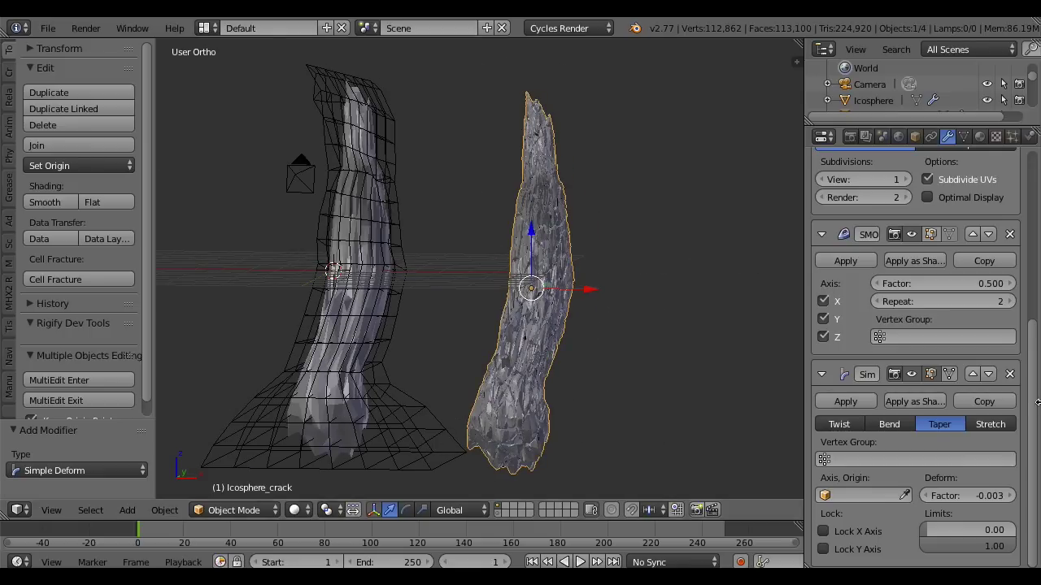
Add a second Simple Deform modifier in Twist mode and raise its angle to about 63.5°
{"action": "scroll", "coordinate": [918, 284], "scroll_direction": "up", "scroll_amount": 8}
{"action": "left_click", "coordinate": [954, 188]}
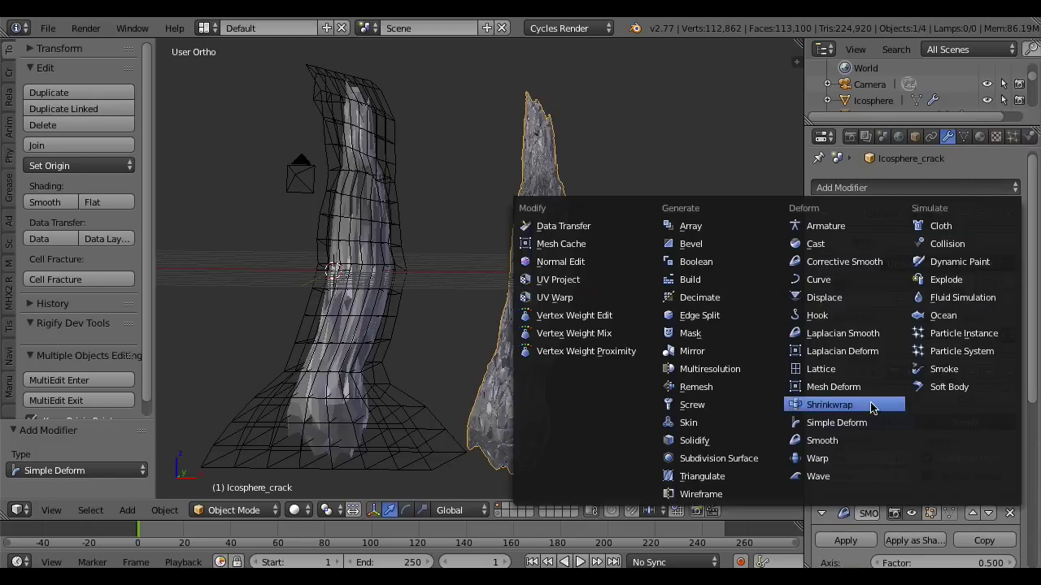
{"action": "key", "text": "Return"}
{"action": "scroll", "coordinate": [1026, 366], "scroll_direction": "down", "scroll_amount": 5}
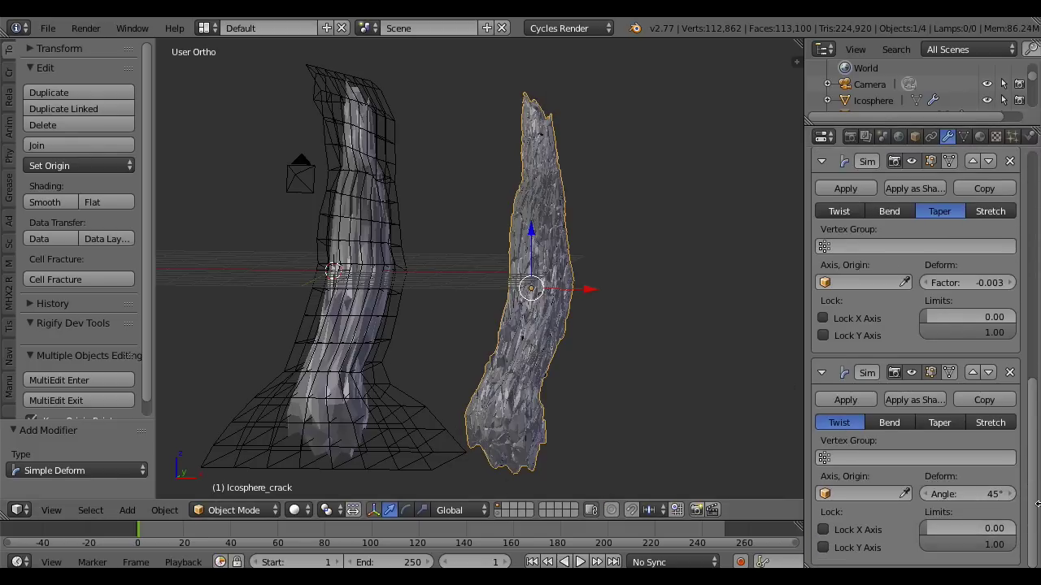
{"action": "left_click_drag", "start_coordinate": [1013, 495], "coordinate": [1038, 489]}
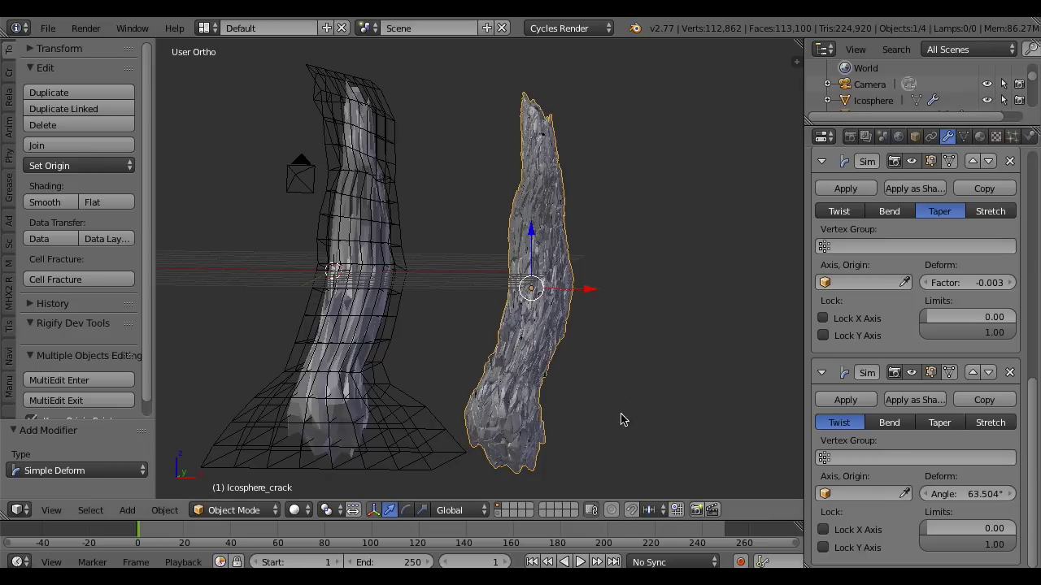
{"action": "middle_click_drag", "start_coordinate": [623, 420], "coordinate": [553, 341]}
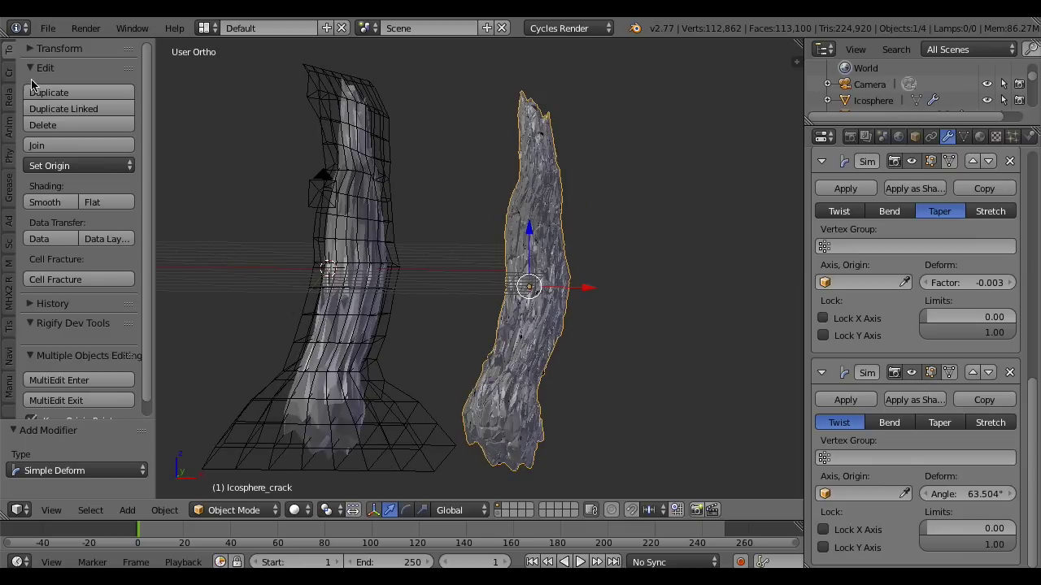
Apply the Crack It material preset Tree2_dry to the cracked mesh
{"action": "left_click", "coordinate": [10, 75]}
{"action": "left_click_drag", "start_coordinate": [146, 87], "coordinate": [162, 418]}
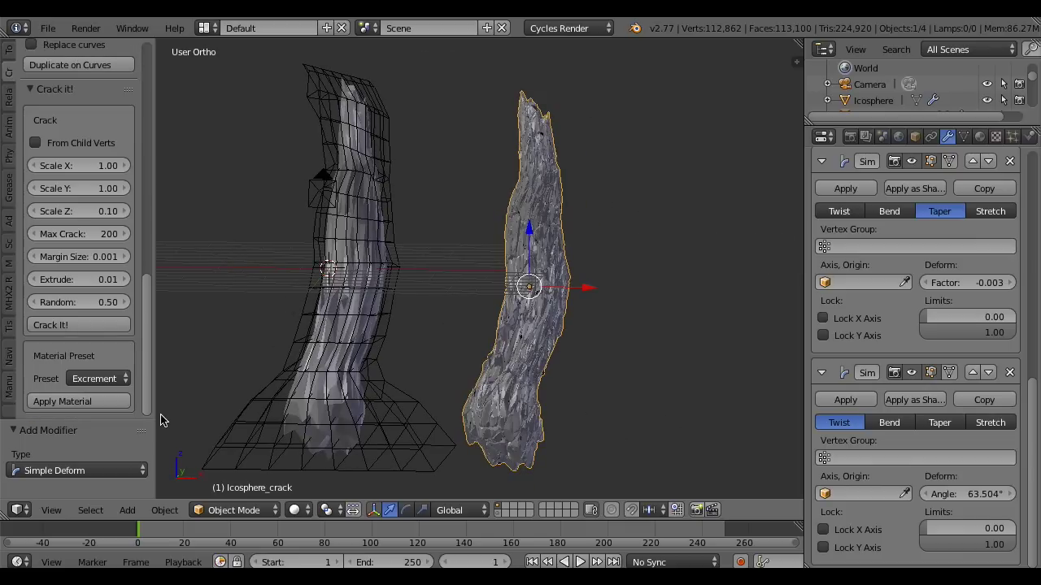
{"action": "left_click", "coordinate": [100, 378]}
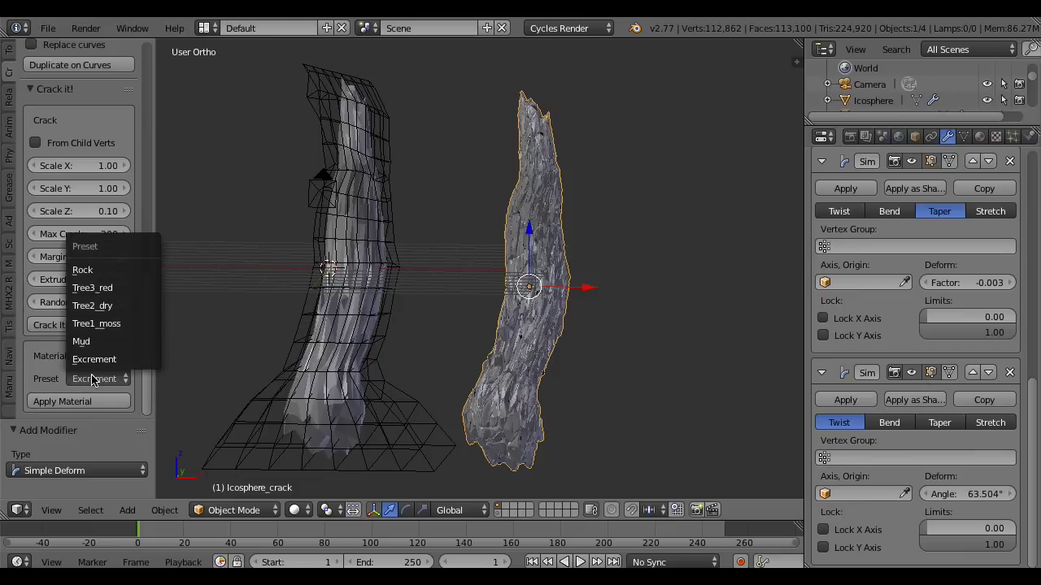
{"action": "left_click", "coordinate": [109, 305]}
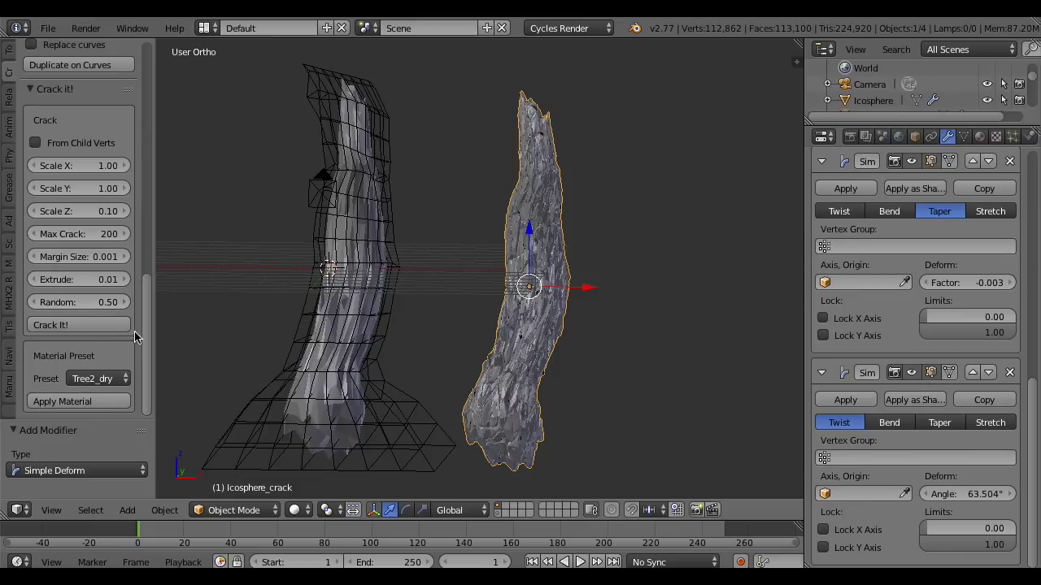
{"action": "left_click", "coordinate": [57, 402]}
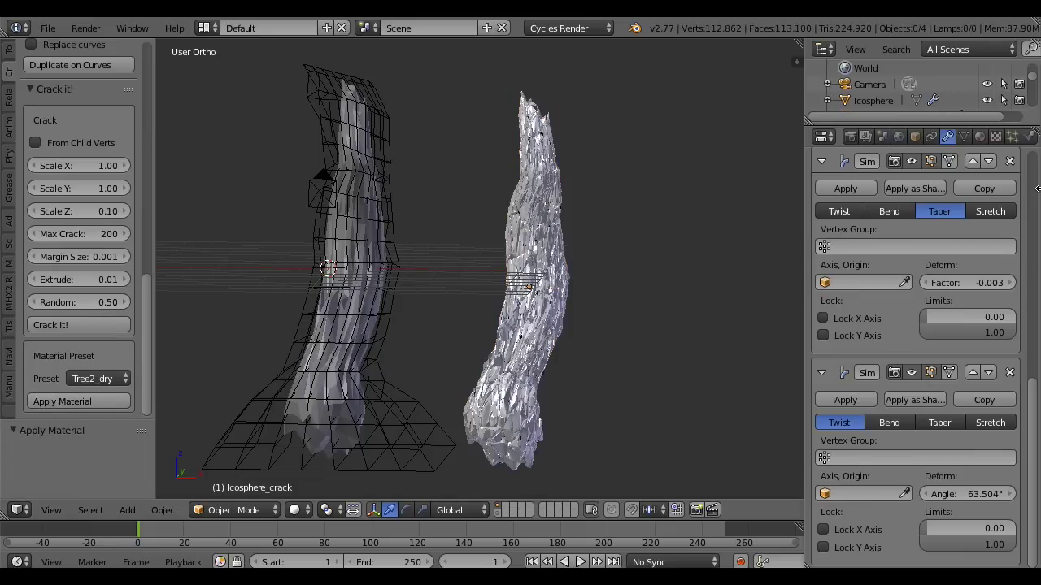
Move the original icosphere and its lattice together to layer 6
{"action": "left_click_drag", "start_coordinate": [423, 325], "coordinate": [284, 297]}
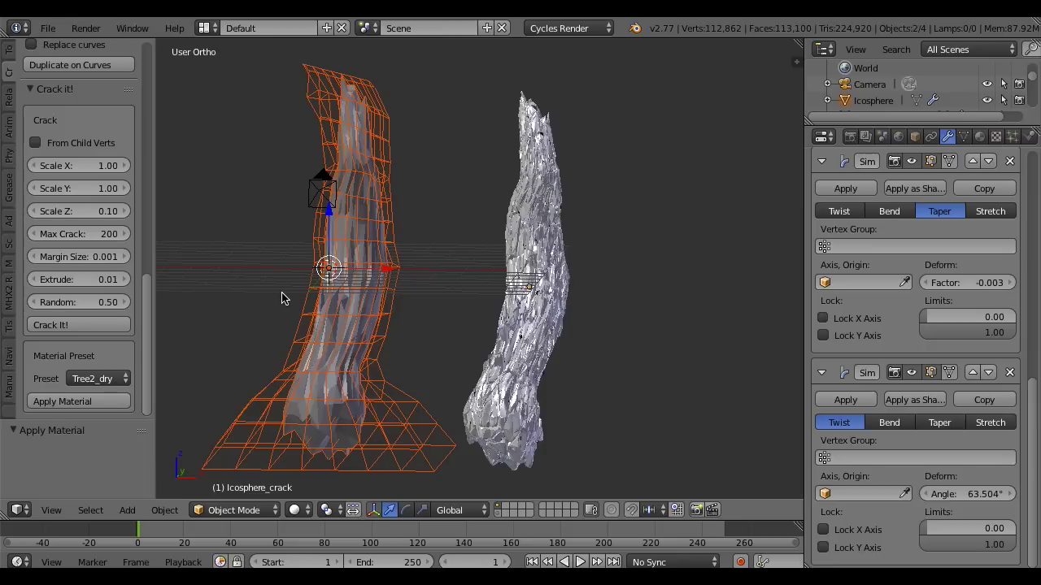
{"action": "key", "text": "m"}
{"action": "key", "text": "m"}
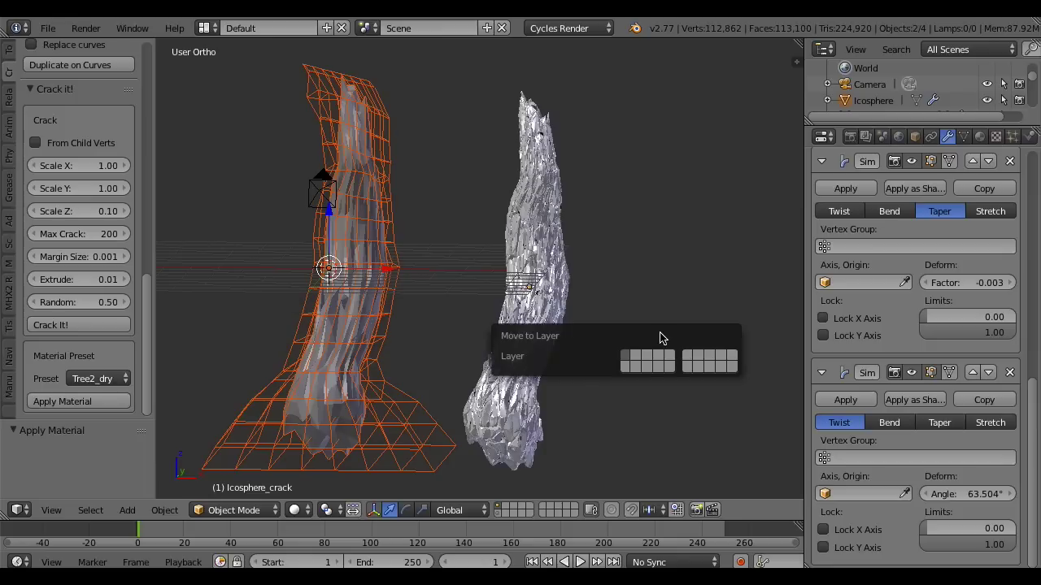
{"action": "left_click", "coordinate": [686, 355]}
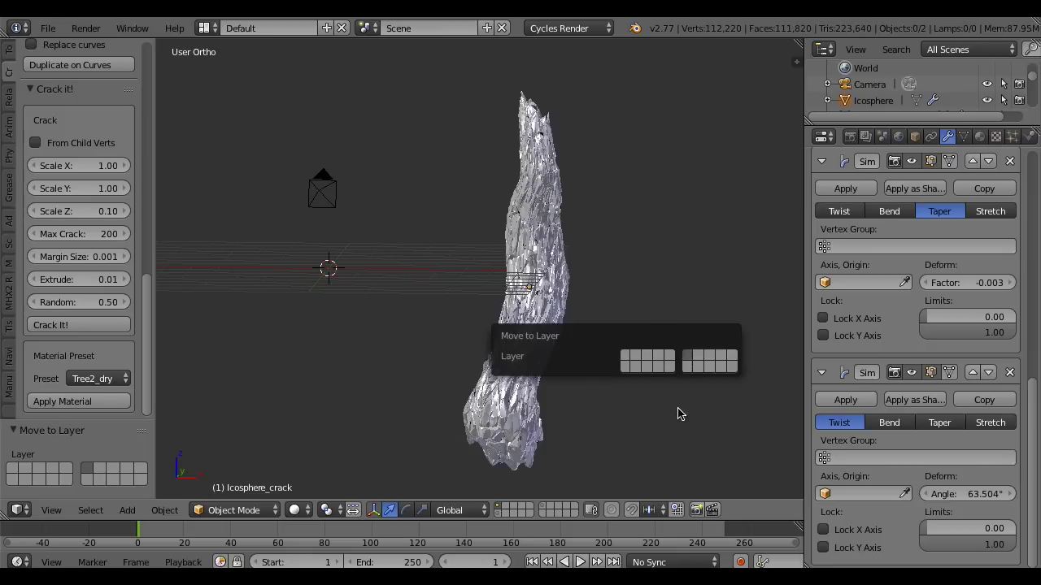
Show layer 11 together with the current layer, select the cracked trunk, and look through the camera
{"action": "left_click", "coordinate": [498, 514], "text": "shift"}
{"action": "key", "text": "KP_0"}
{"action": "key", "text": "KP_0"}
{"action": "right_click", "coordinate": [546, 291]}
{"action": "key", "text": "KP_0"}
{"action": "key", "text": "KP_0"}
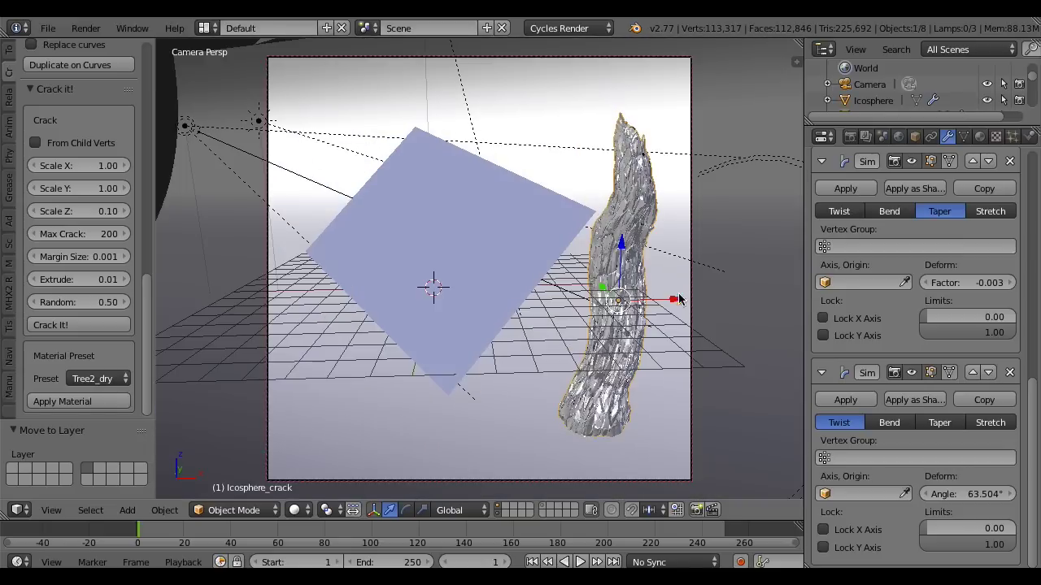
Move the cracked trunk about -6.034 along X and -0.668 along Y, toward the middle of the camera frame
{"action": "key", "text": "g"}
{"action": "key", "text": "x"}
{"action": "left_click", "coordinate": [502, 301]}
{"action": "key", "text": "KP_0"}
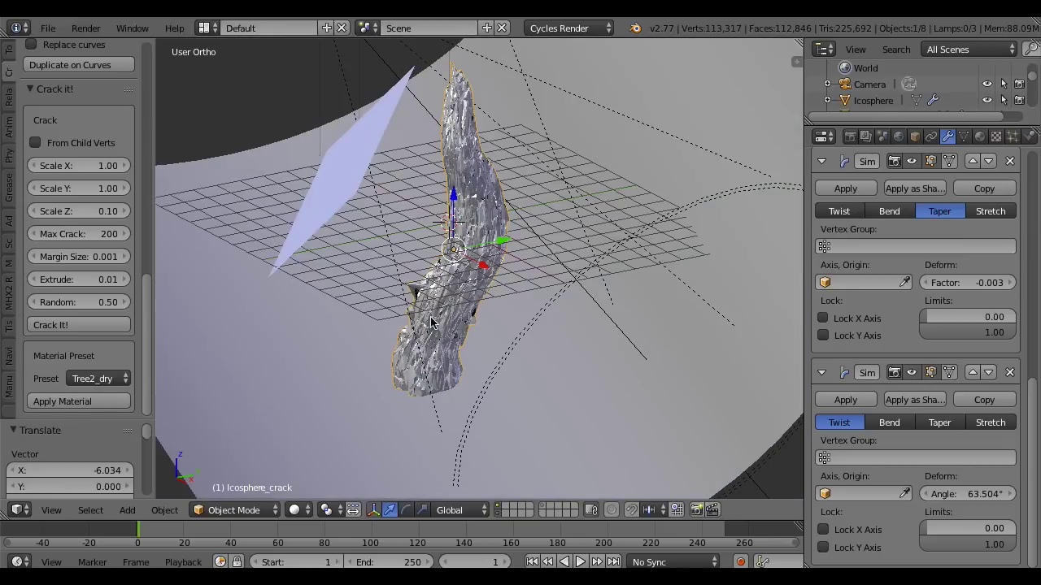
{"action": "left_click_drag", "start_coordinate": [481, 243], "coordinate": [467, 247]}
{"action": "key", "text": "KP_0"}
Render the cracked trunk from the camera view
{"action": "scroll", "coordinate": [431, 266], "scroll_direction": "up", "scroll_amount": 3}
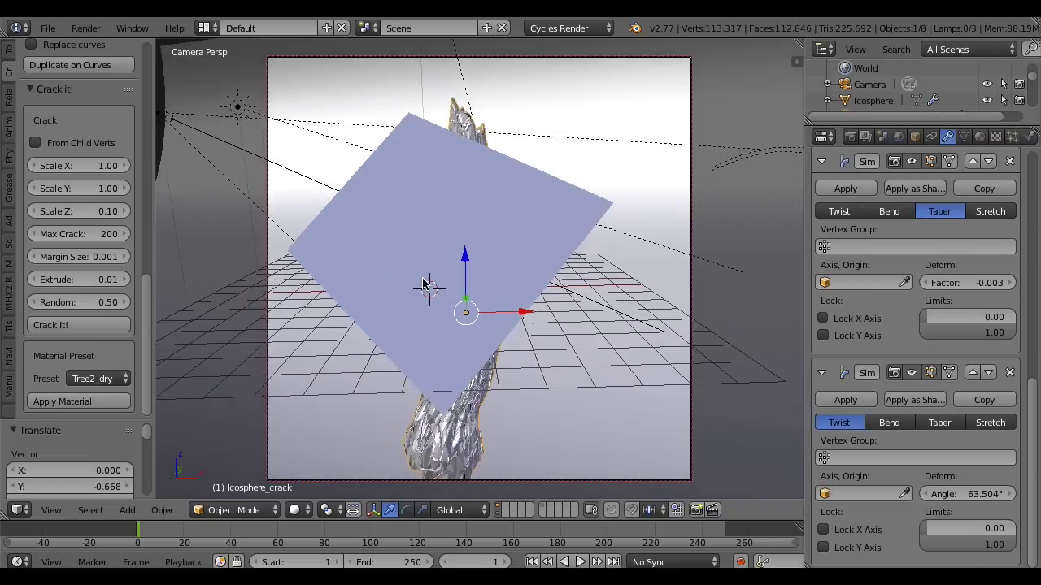
{"action": "middle_click_drag", "start_coordinate": [437, 269], "coordinate": [433, 262], "text": "shift"}
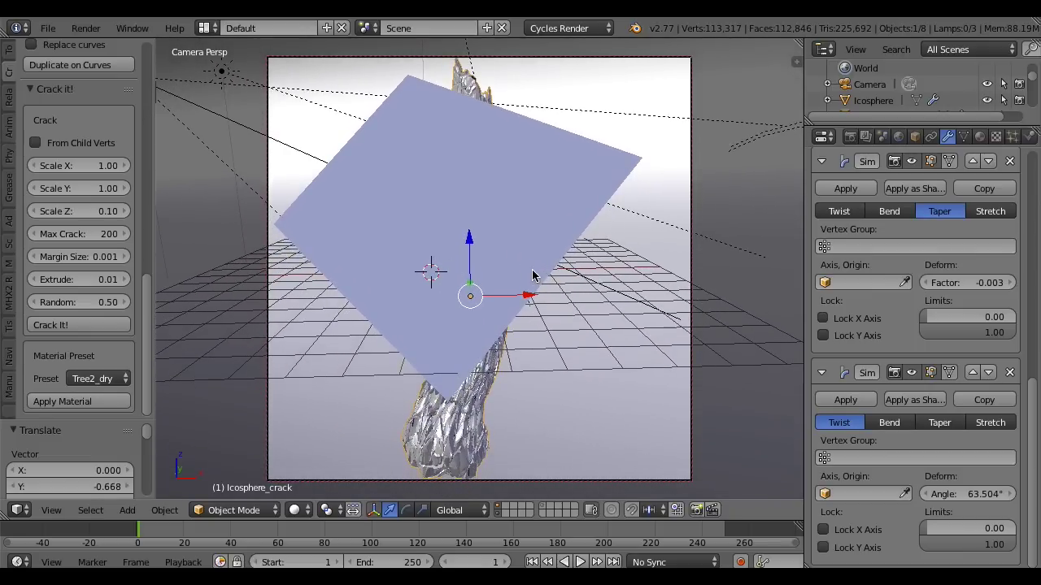
{"action": "key", "text": "F12"}
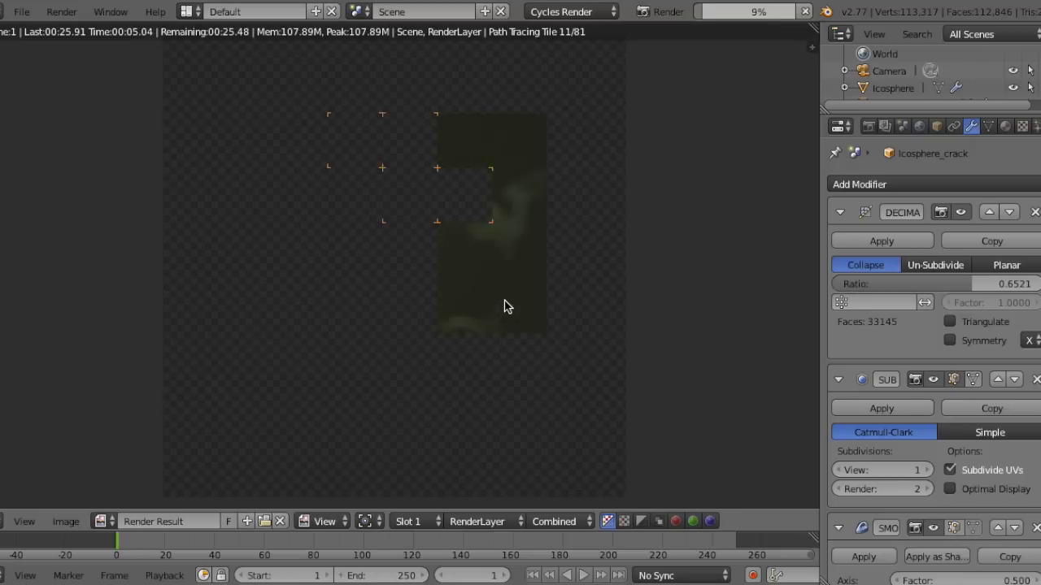